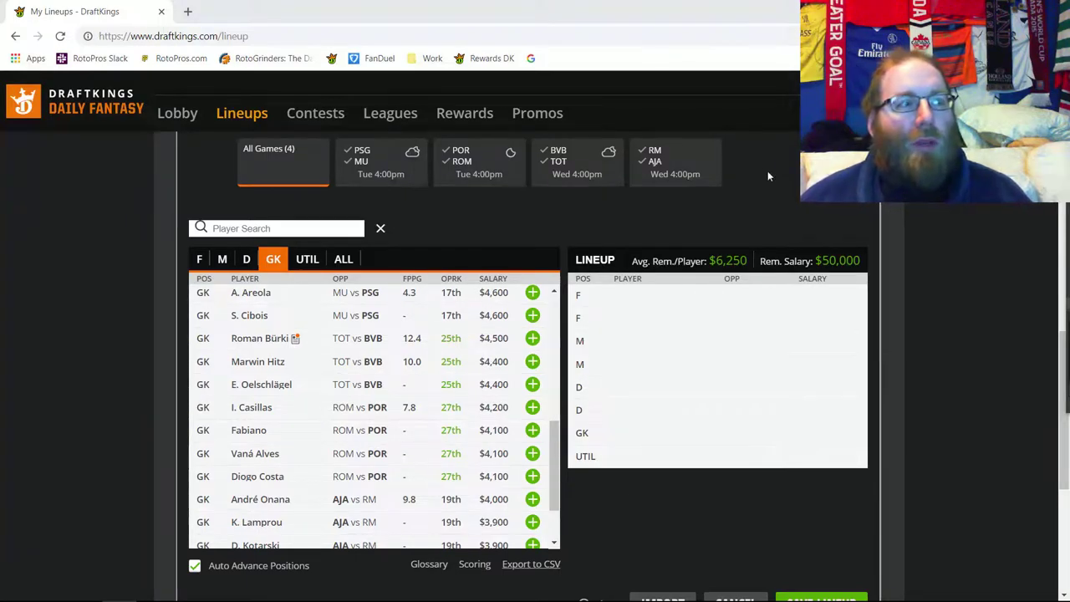
Filter the player pool to PSG only and look through its forwards and defenders
{"action": "left_click", "coordinate": [363, 167]}
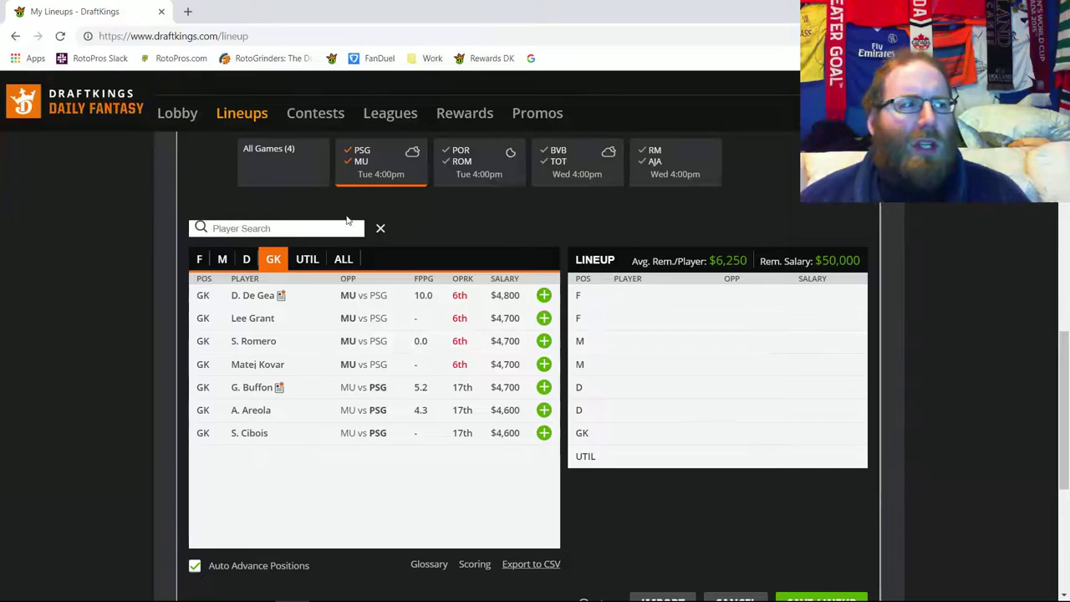
{"action": "left_click", "coordinate": [364, 162]}
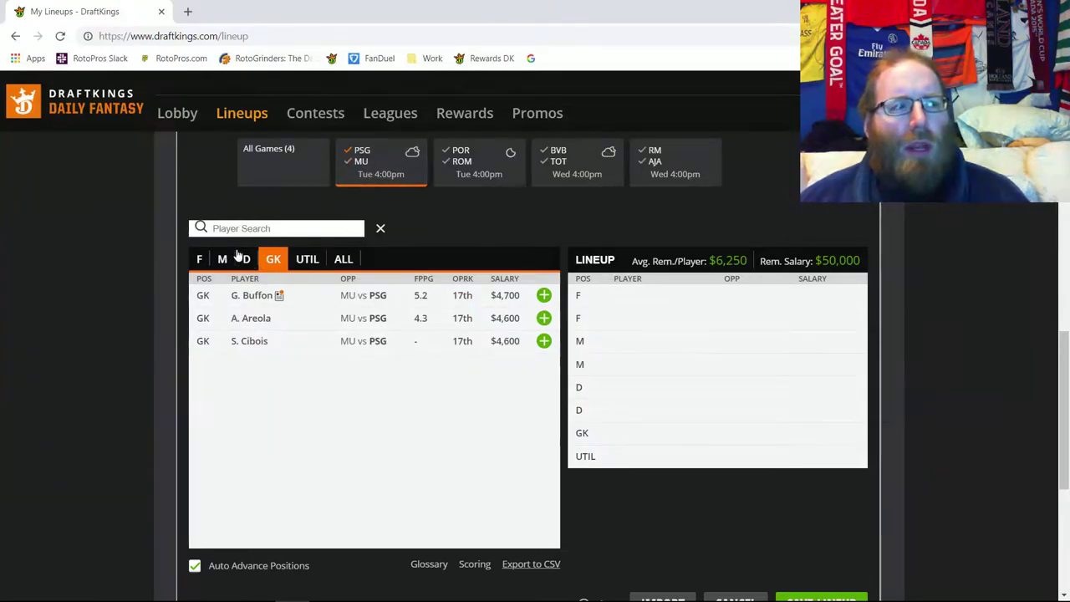
{"action": "left_click", "coordinate": [198, 259]}
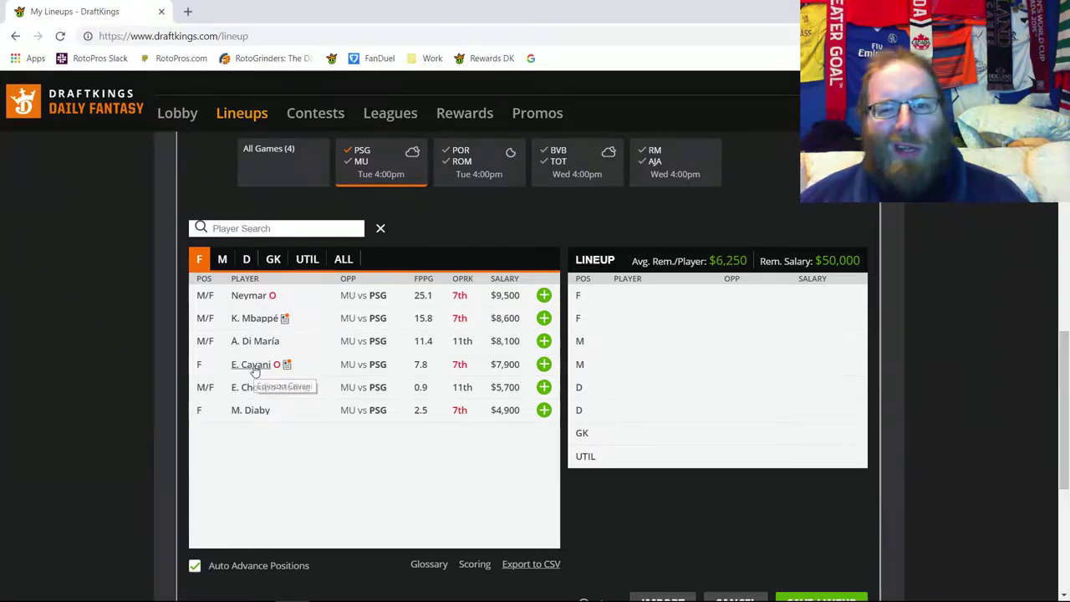
{"action": "left_click", "coordinate": [246, 259]}
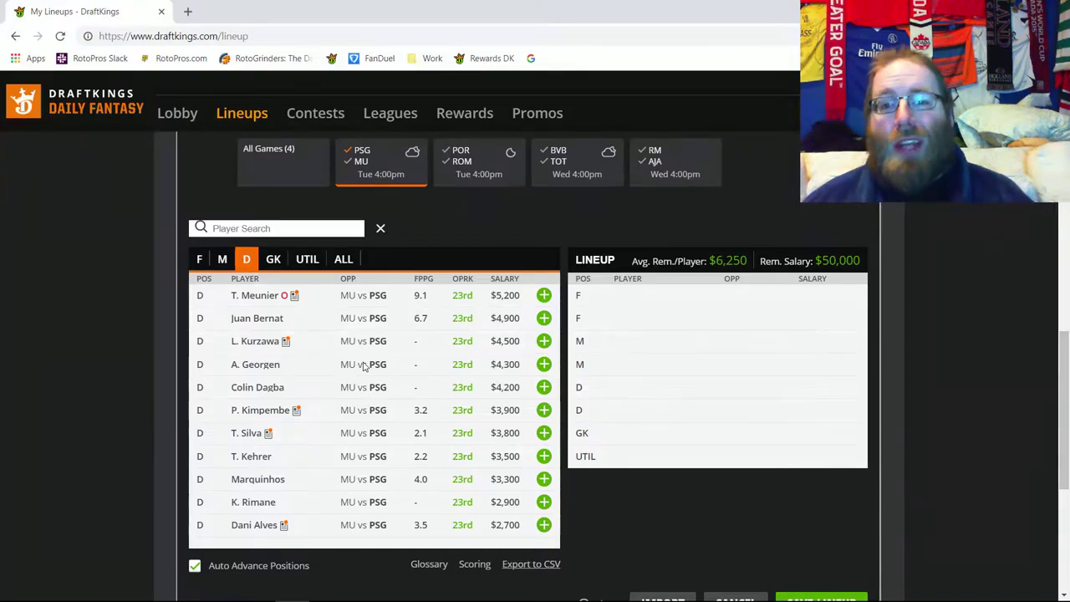
{"action": "scroll", "coordinate": [372, 364], "scroll_direction": "down", "scroll_amount": 4}
{"action": "scroll", "coordinate": [700, 445], "scroll_direction": "up", "scroll_amount": 4}
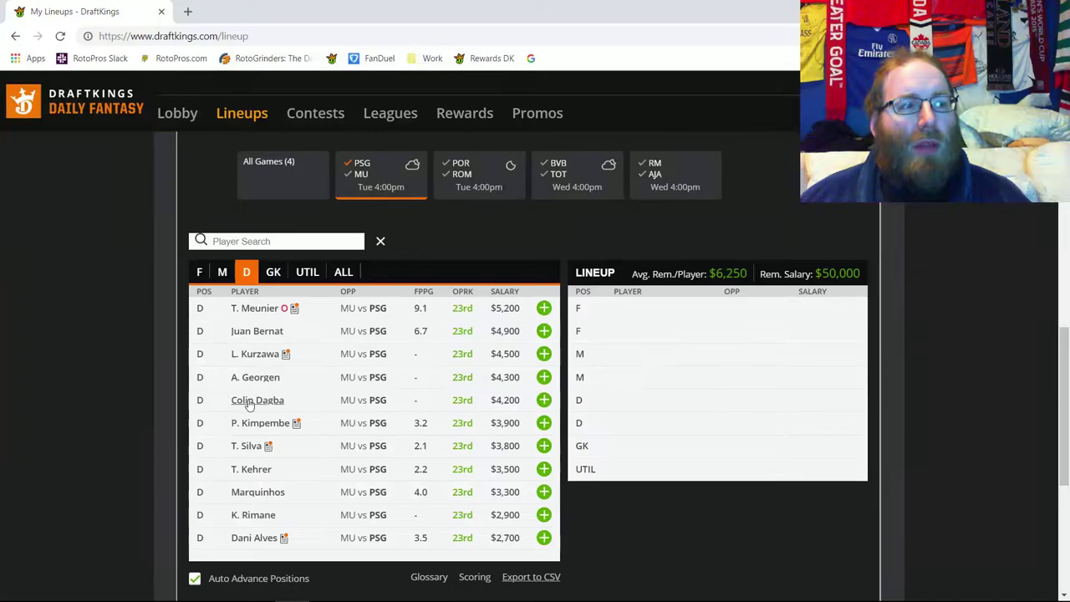
Check defender Thilo Kehrer's player card, including his 10-game log
{"action": "left_click", "coordinate": [258, 471]}
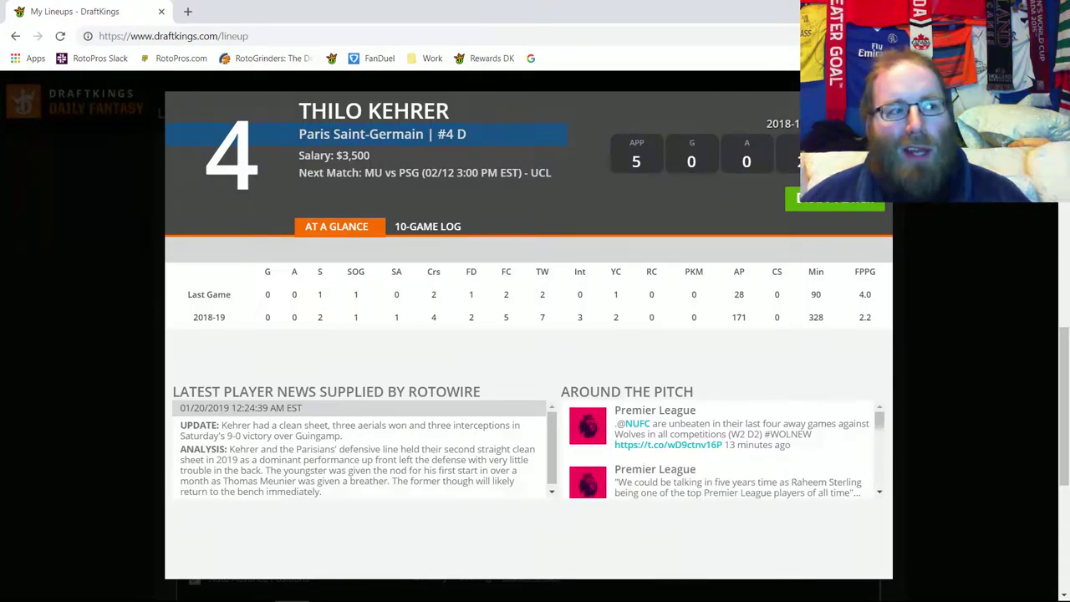
{"action": "left_click", "coordinate": [446, 229]}
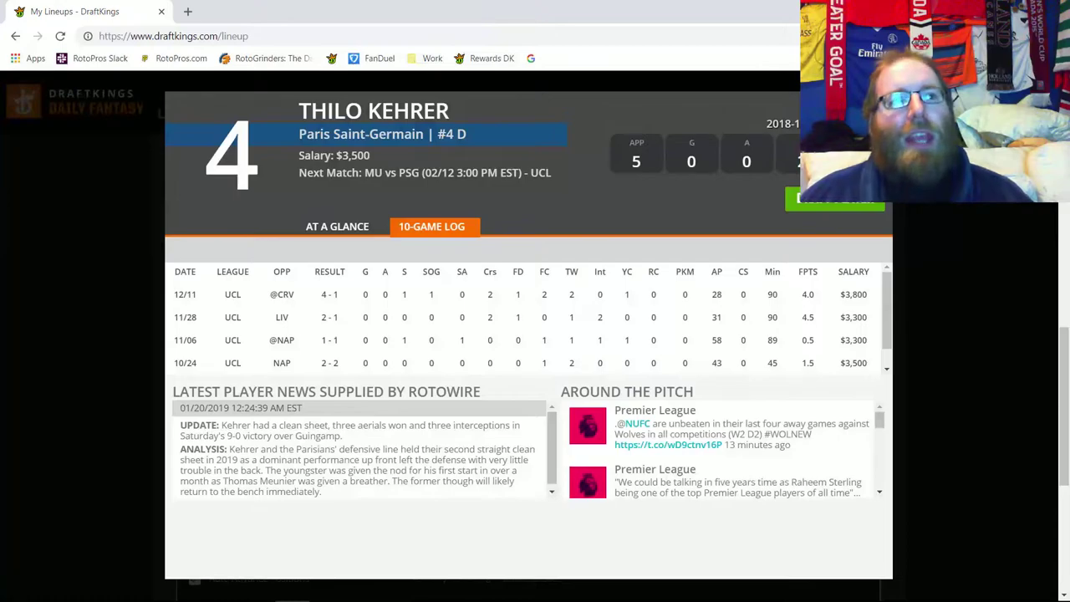
{"action": "left_click", "coordinate": [876, 107]}
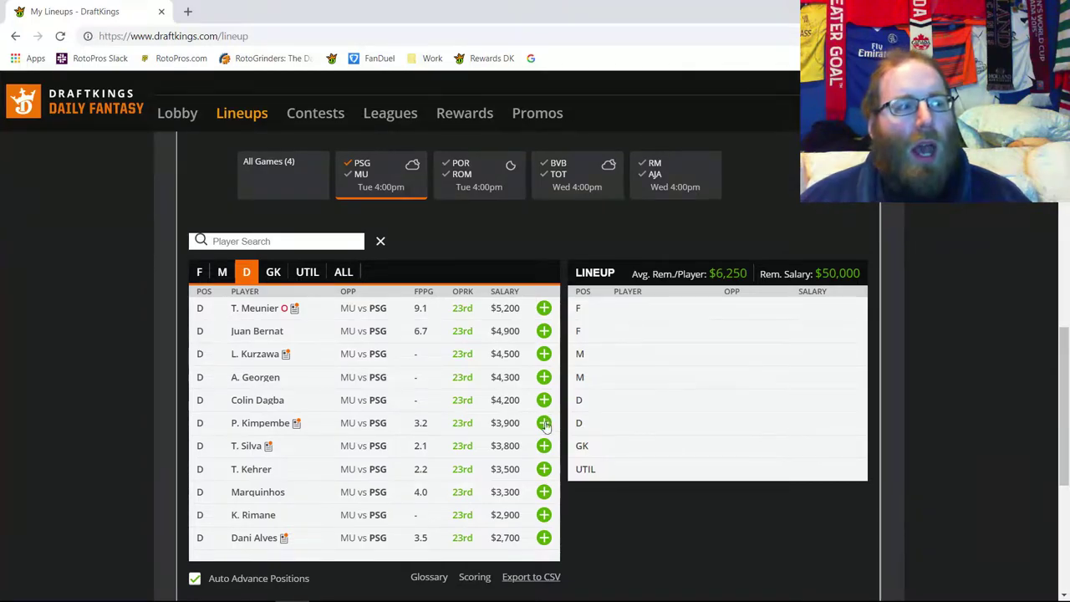
Add PSG's Dani Alves to the lineup as a defender and Ángel Di María as a midfielder
{"action": "left_click", "coordinate": [265, 540]}
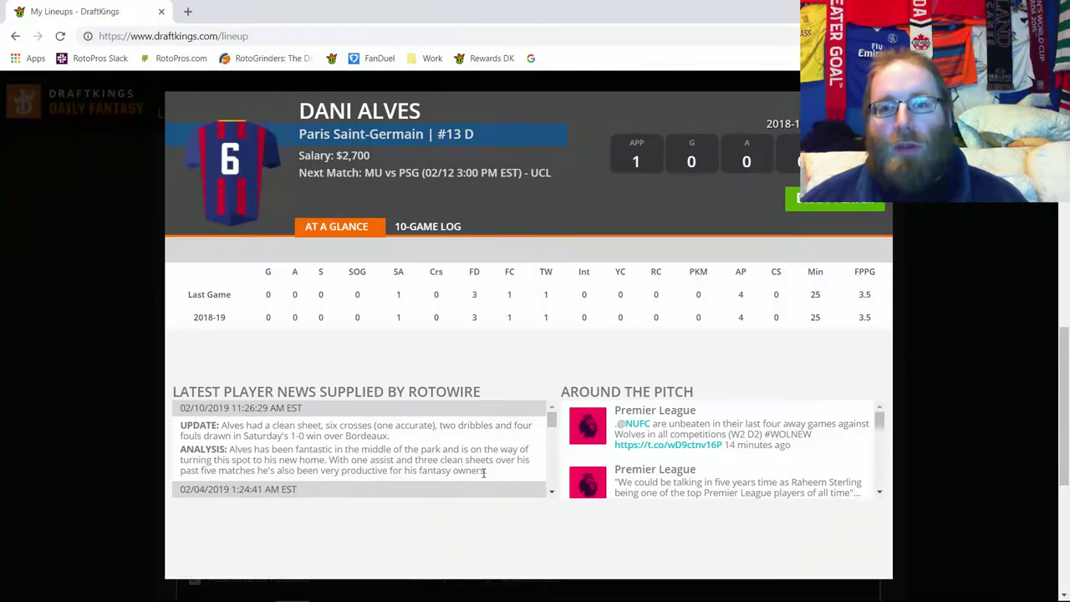
{"action": "left_click", "coordinate": [430, 163]}
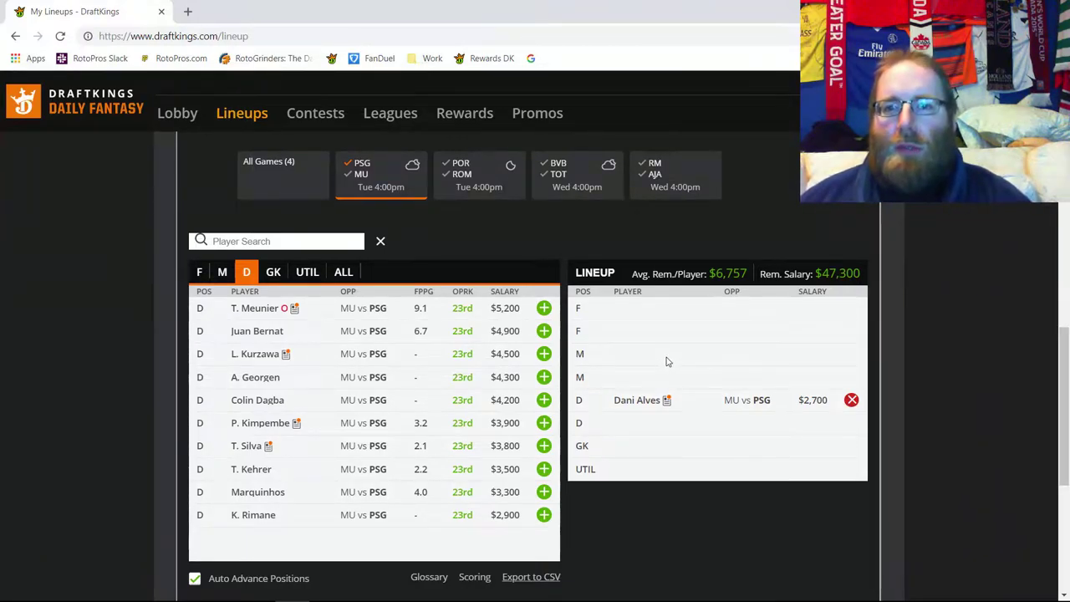
{"action": "left_click", "coordinate": [220, 274]}
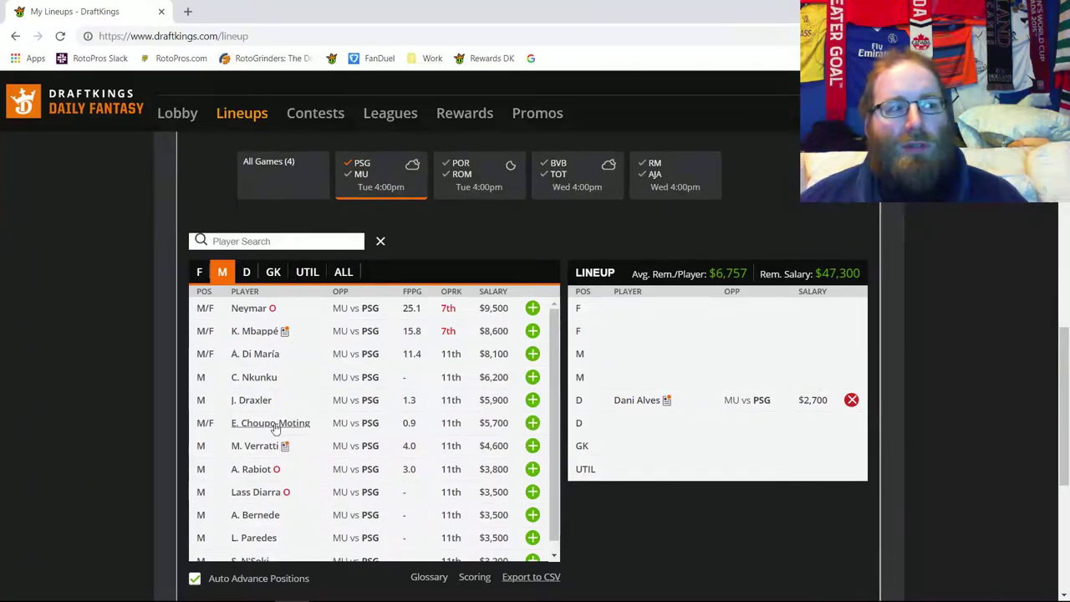
{"action": "scroll", "coordinate": [327, 432], "scroll_direction": "down", "scroll_amount": 1}
{"action": "scroll", "coordinate": [328, 432], "scroll_direction": "down", "scroll_amount": 1}
{"action": "scroll", "coordinate": [326, 431], "scroll_direction": "up", "scroll_amount": 1}
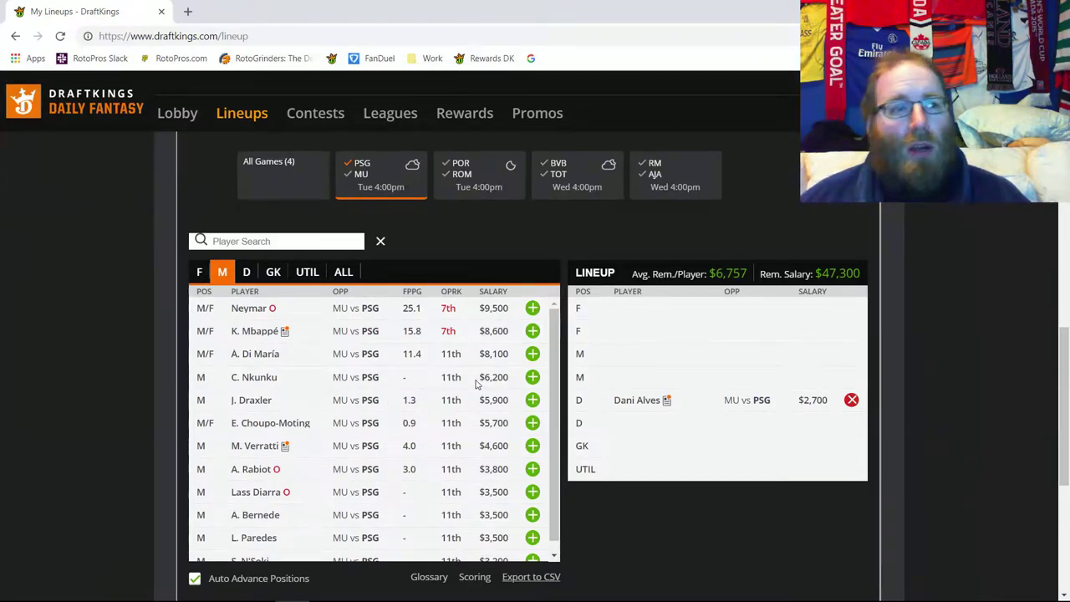
{"action": "left_click", "coordinate": [533, 354]}
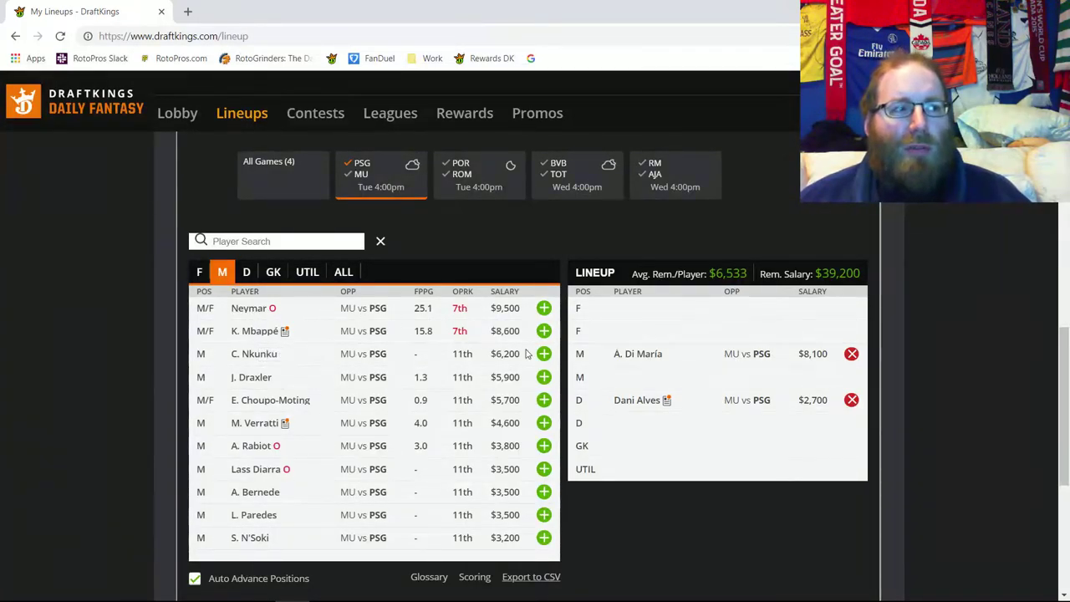
Try Kylian Mbappé in the second midfielder slot and take him out again
{"action": "left_click", "coordinate": [544, 331]}
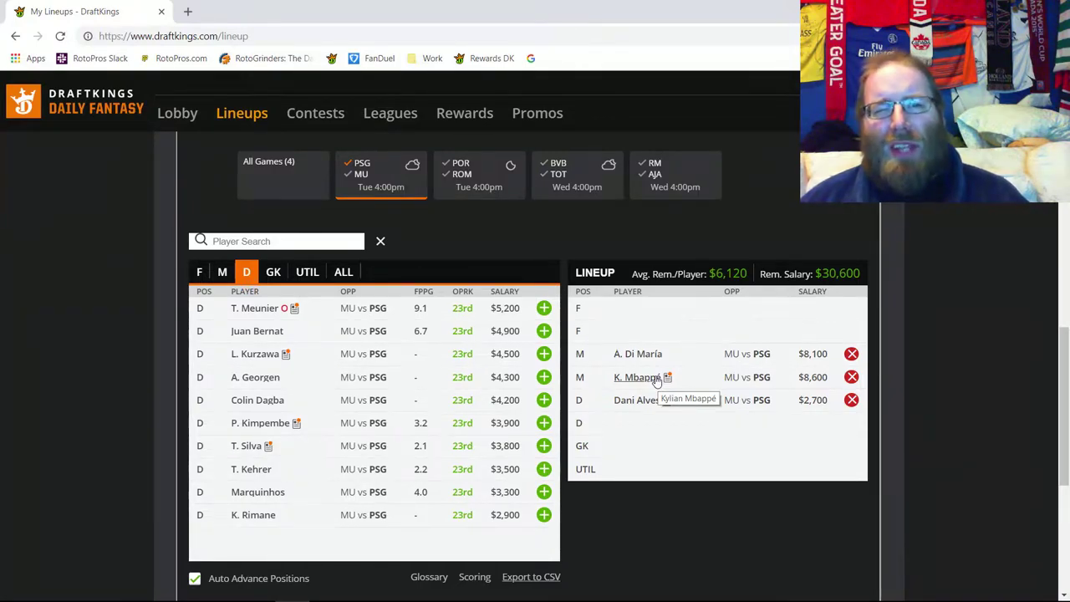
{"action": "left_click", "coordinate": [850, 377]}
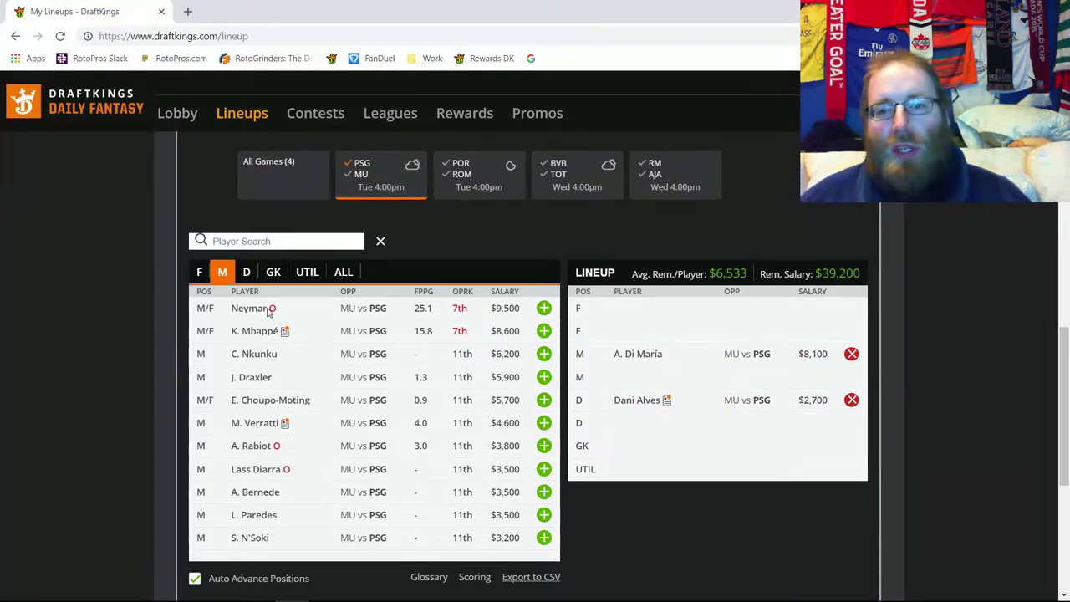
Switch the player pool filter from PSG to MU and try D. De Gea as goalkeeper
{"action": "left_click", "coordinate": [363, 175]}
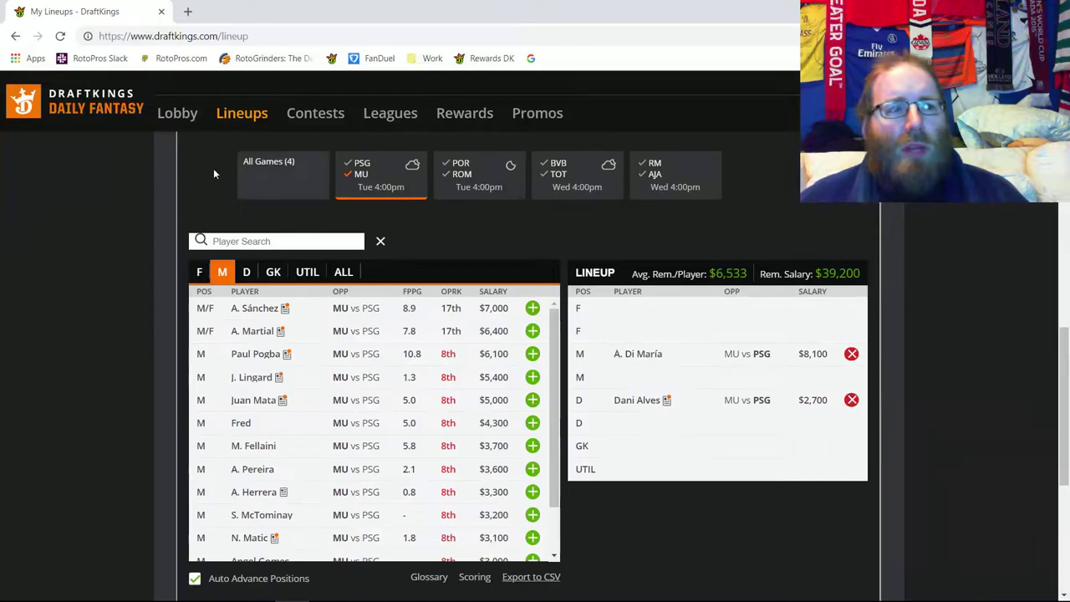
{"action": "left_click", "coordinate": [271, 274]}
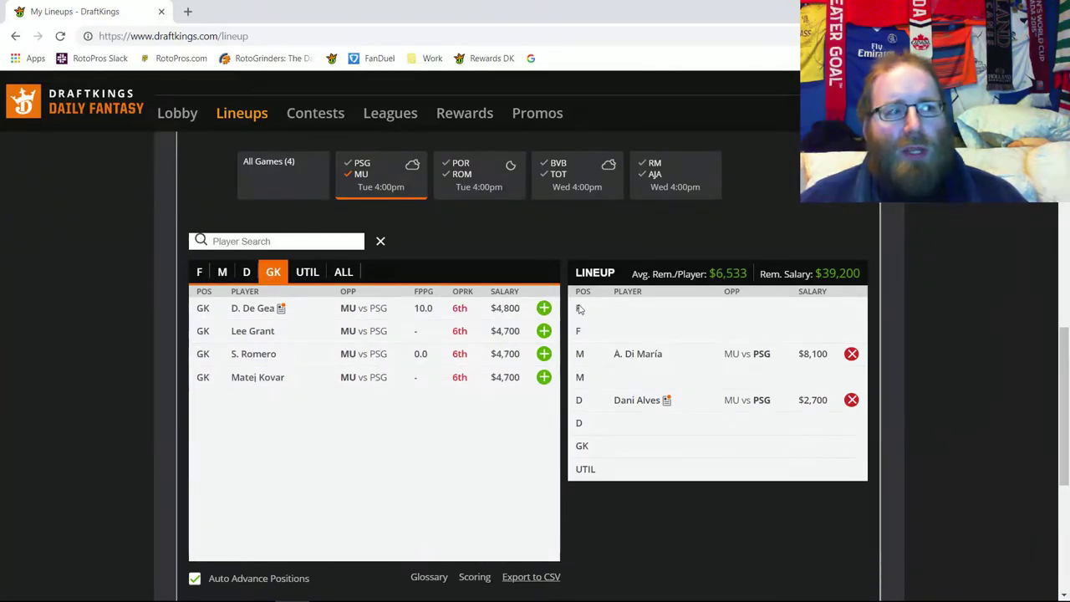
{"action": "left_click", "coordinate": [544, 308]}
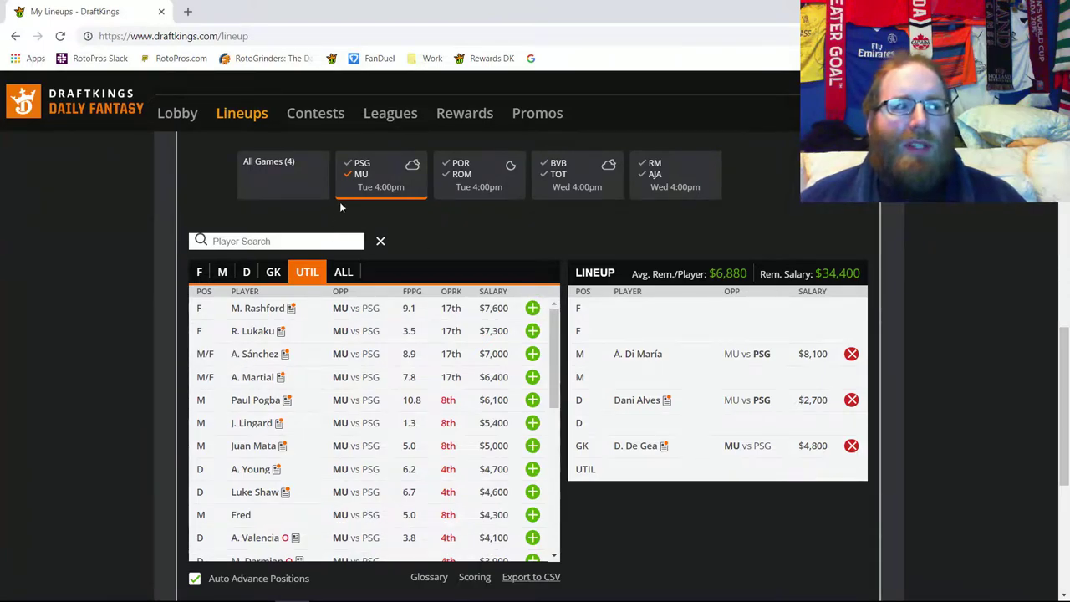
Look through MU's defenders and midfielders and try M. Rashford in the first forward slot
{"action": "left_click", "coordinate": [248, 272]}
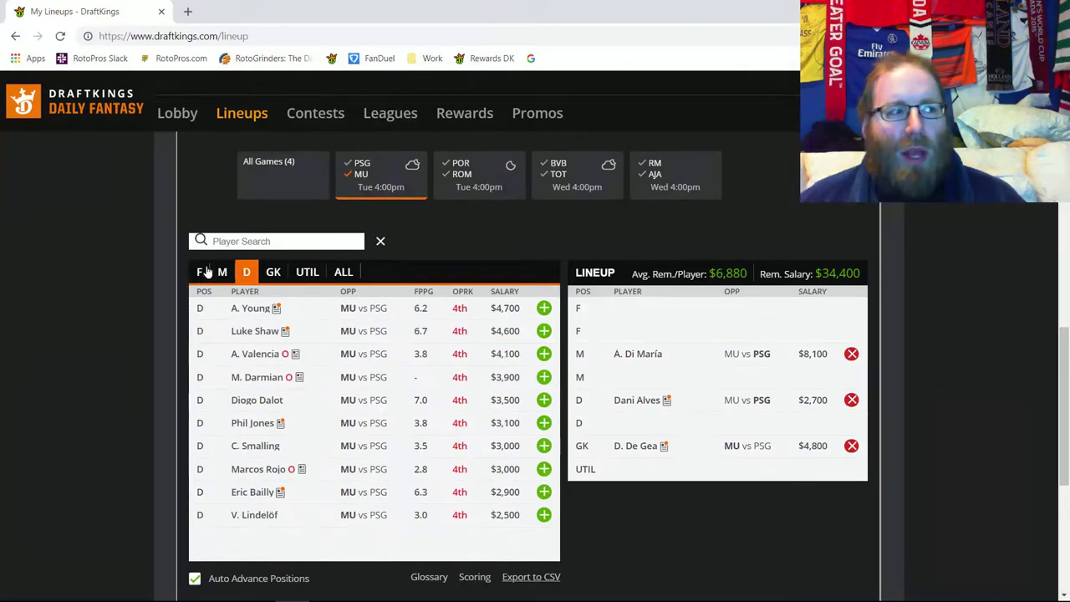
{"action": "left_click", "coordinate": [199, 272]}
{"action": "left_click", "coordinate": [222, 274]}
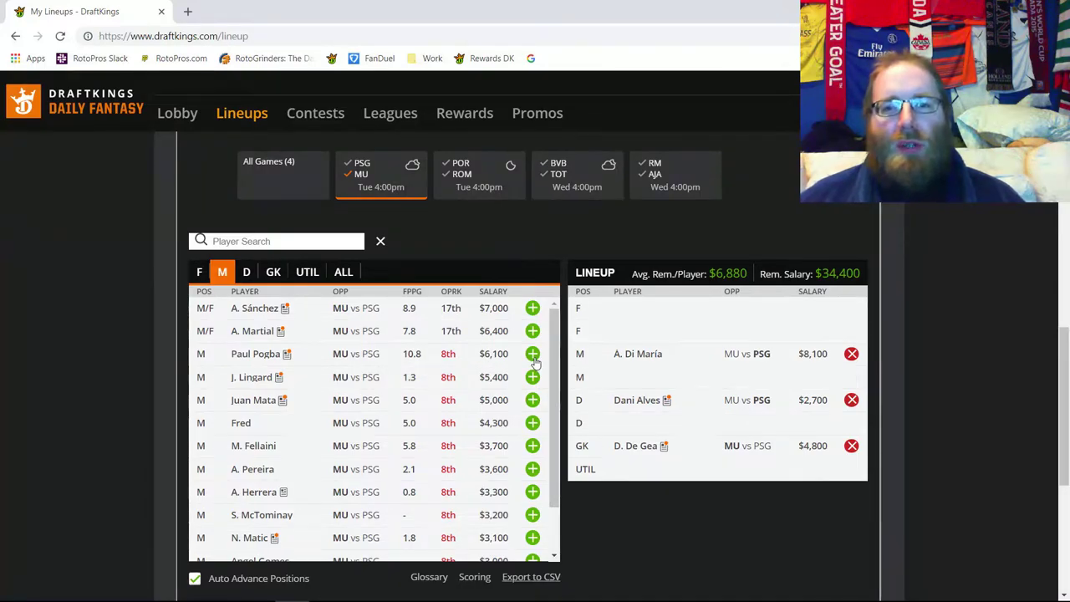
{"action": "left_click", "coordinate": [199, 272]}
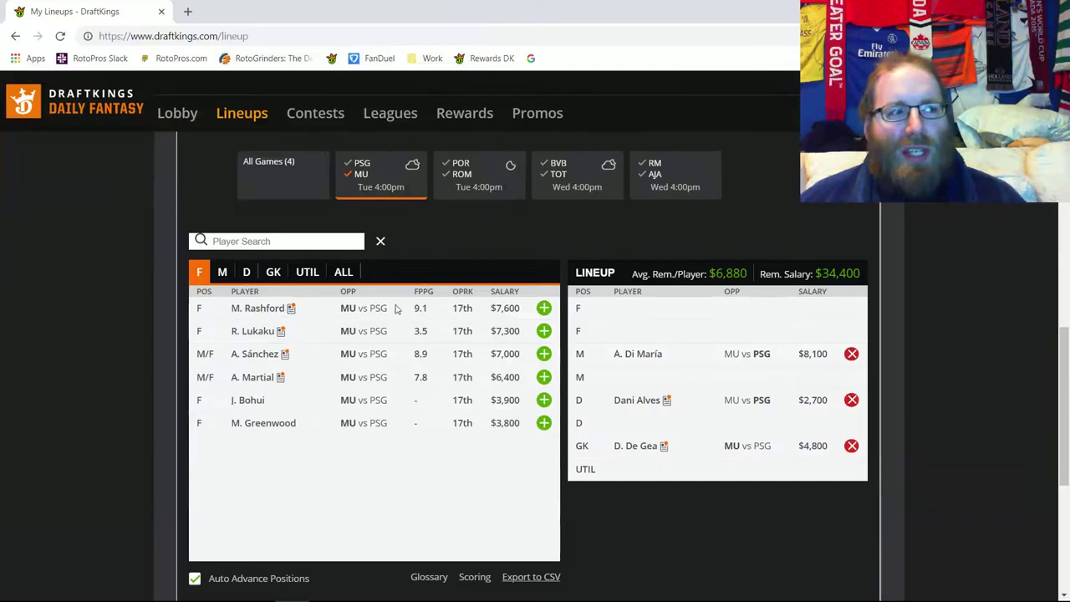
{"action": "left_click", "coordinate": [544, 308]}
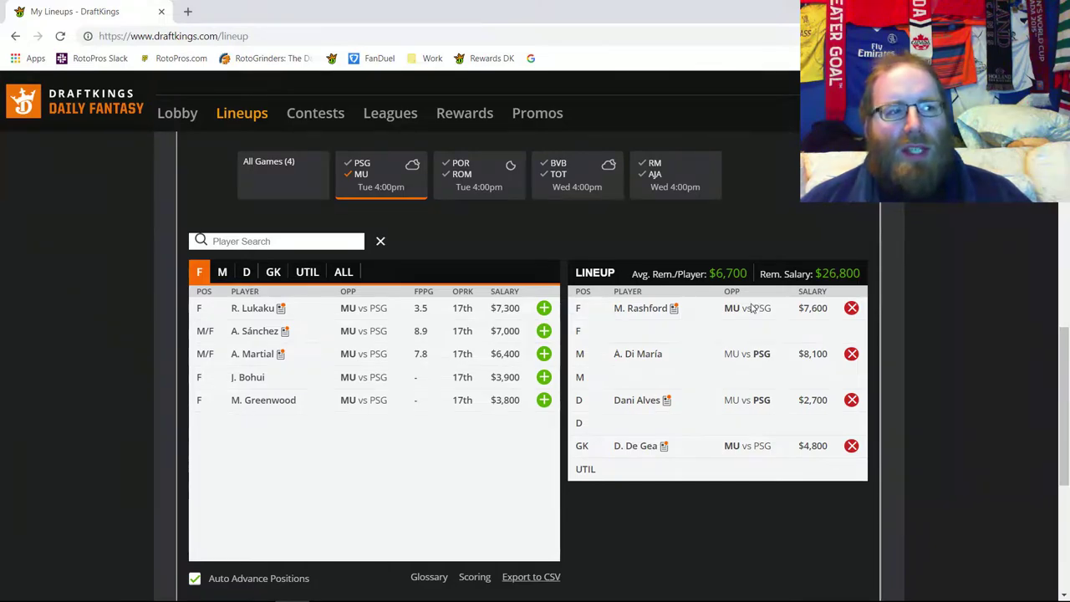
Try Paul Pogba as the second midfielder, and clear him, De Gea and Rashford from the lineup
{"action": "left_click", "coordinate": [851, 445]}
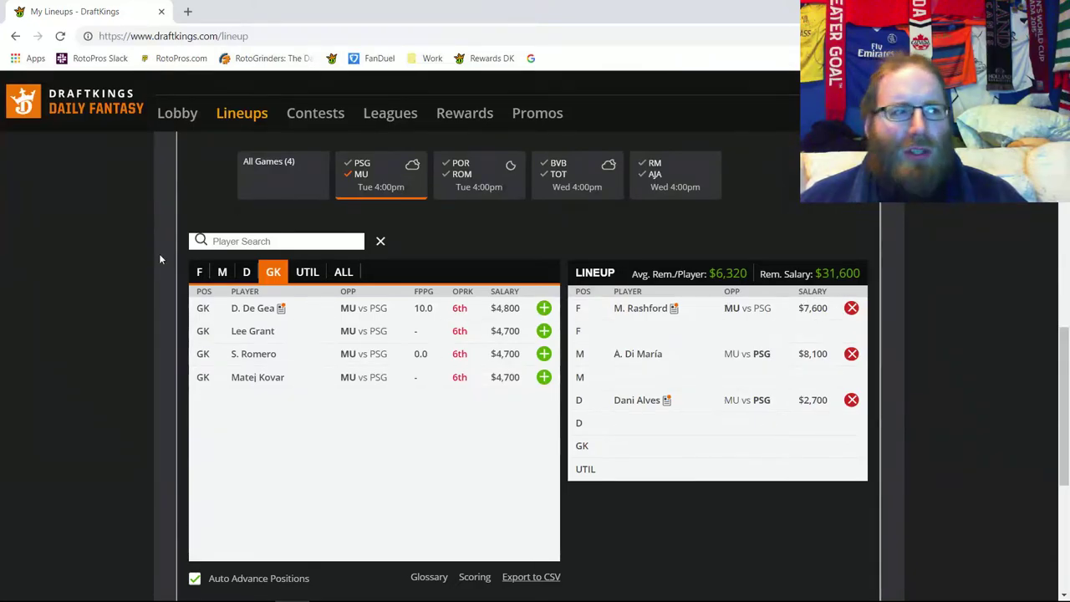
{"action": "left_click", "coordinate": [227, 274]}
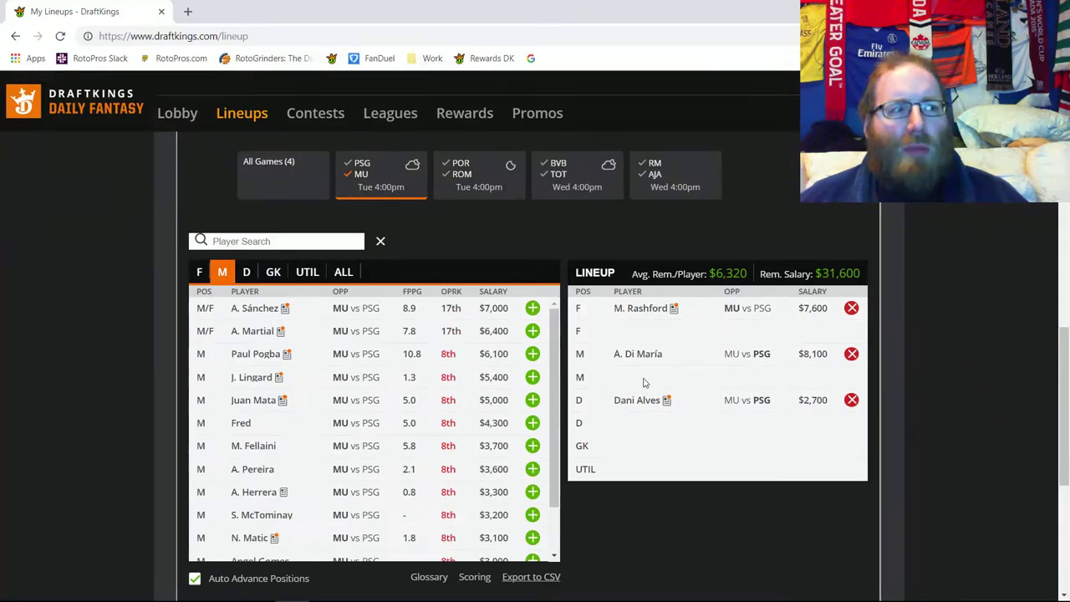
{"action": "left_click", "coordinate": [532, 354]}
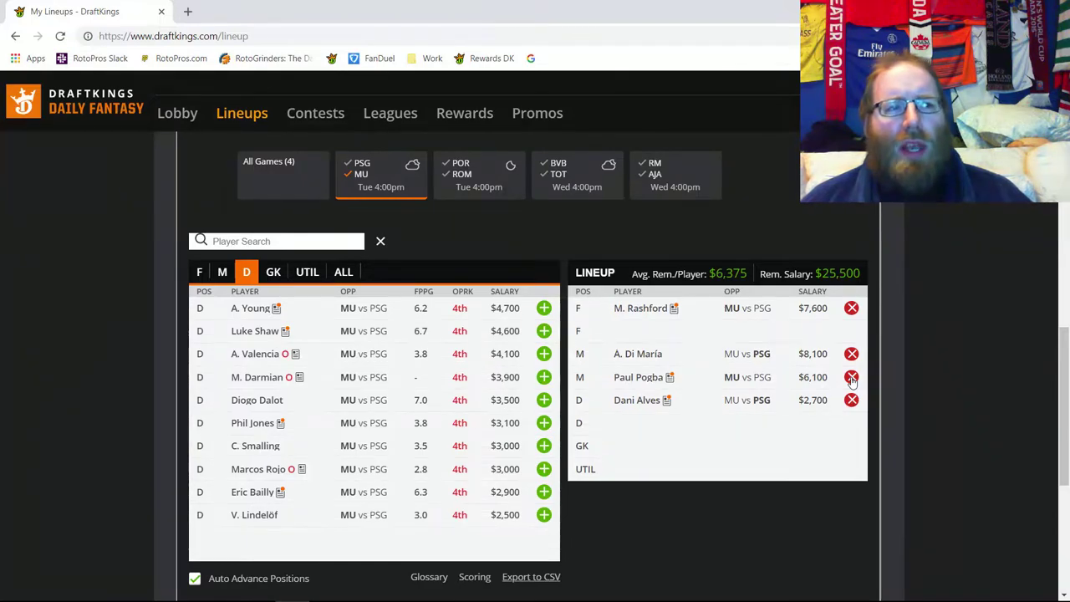
{"action": "left_click", "coordinate": [851, 377]}
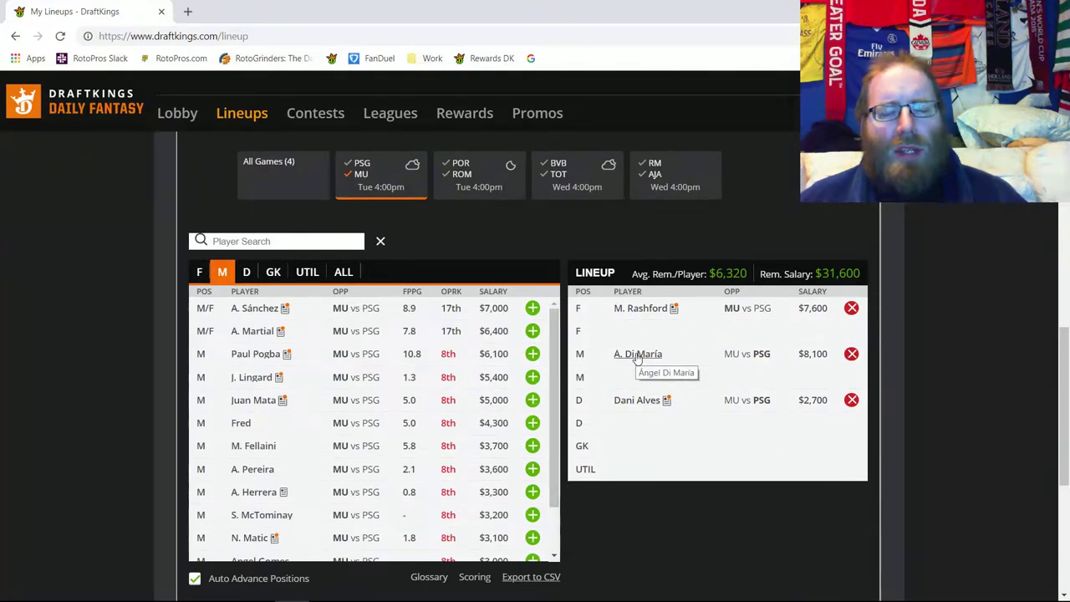
{"action": "left_click", "coordinate": [851, 309]}
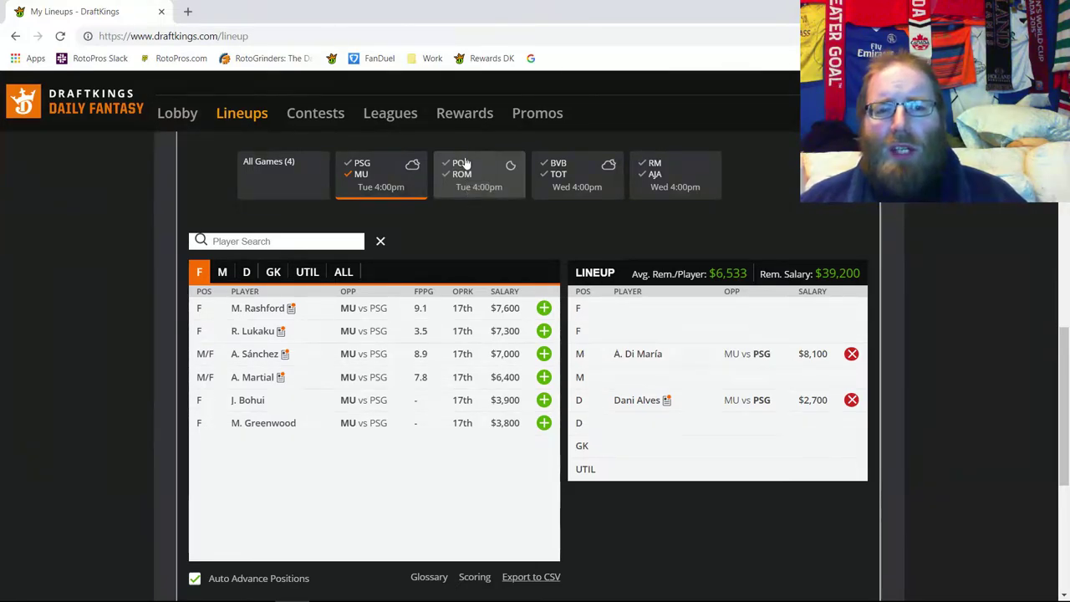
Include ROM in the player pool filter and add A. Mirante to the lineup as goalkeeper
{"action": "left_click", "coordinate": [466, 163]}
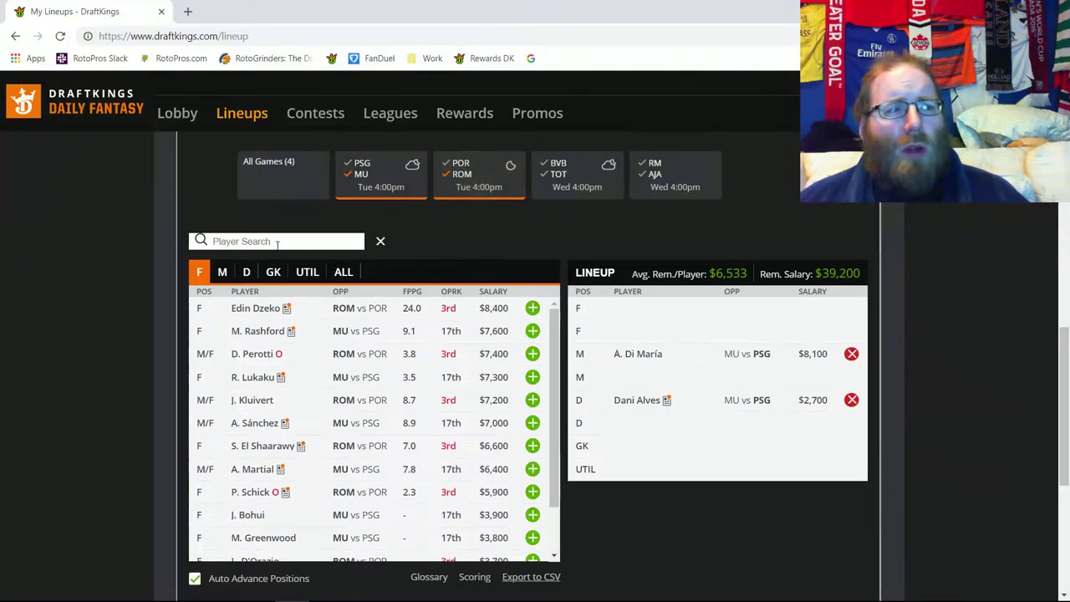
{"action": "left_click", "coordinate": [274, 272]}
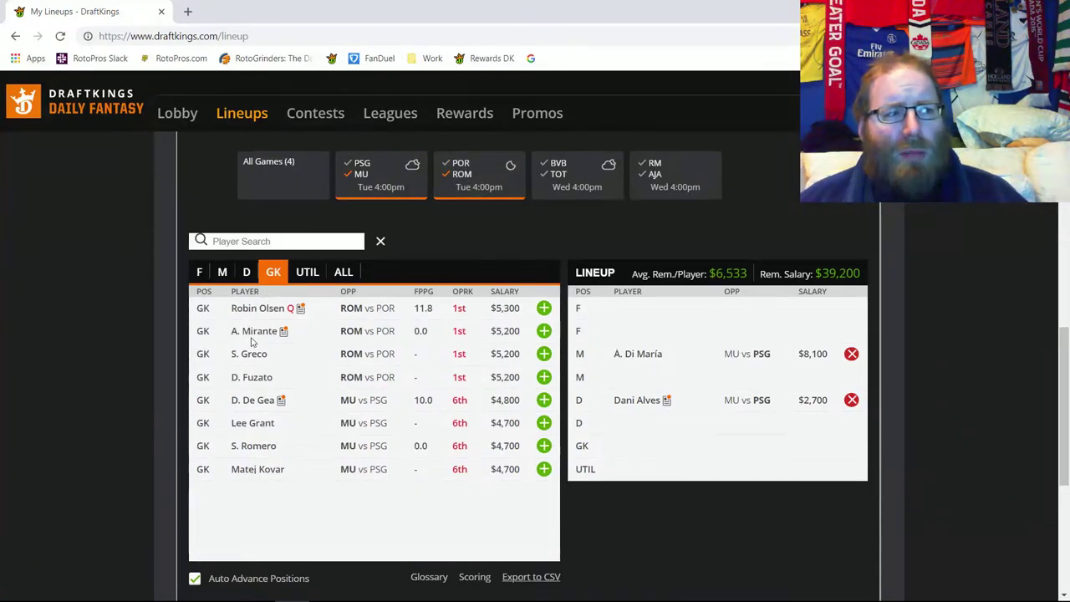
{"action": "left_click", "coordinate": [543, 331]}
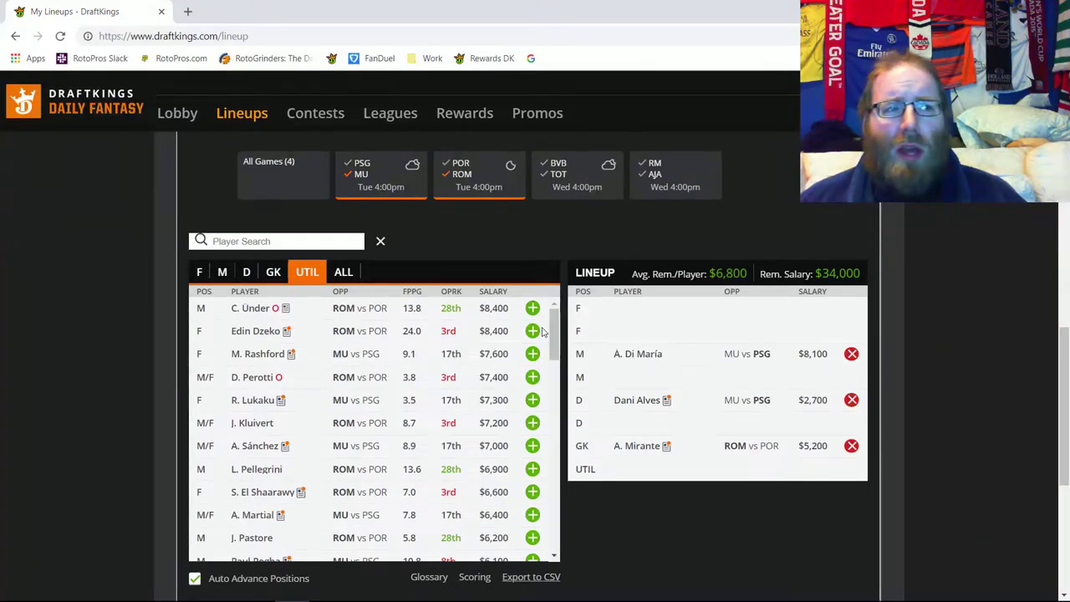
Limit the player pool to POR and ROM, and add A. Kolarov as second defender and Alex Telles as utility player
{"action": "left_click", "coordinate": [378, 175]}
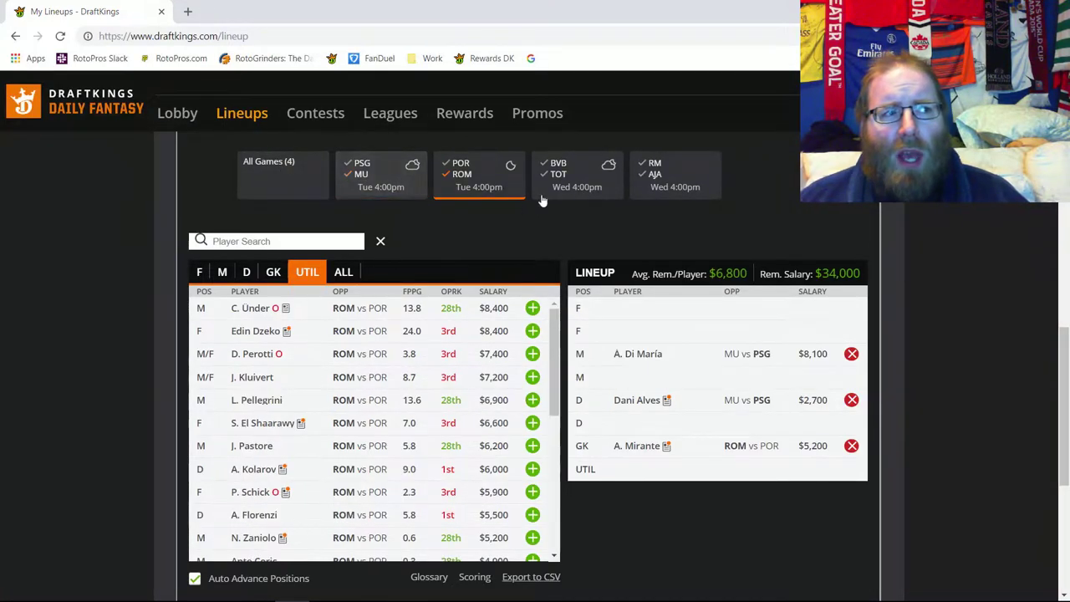
{"action": "left_click", "coordinate": [469, 167]}
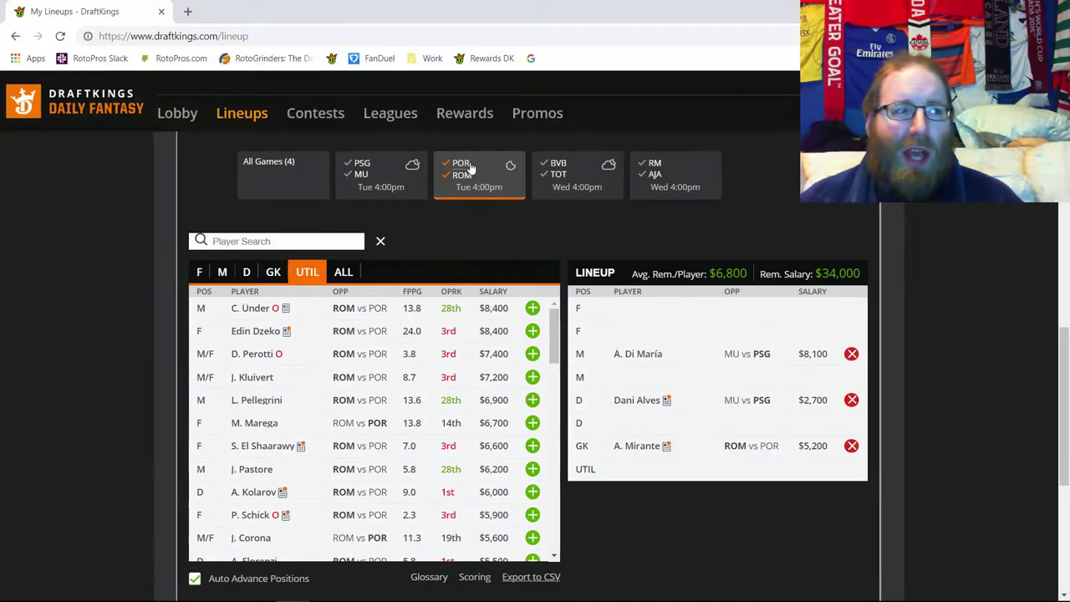
{"action": "left_click", "coordinate": [248, 271]}
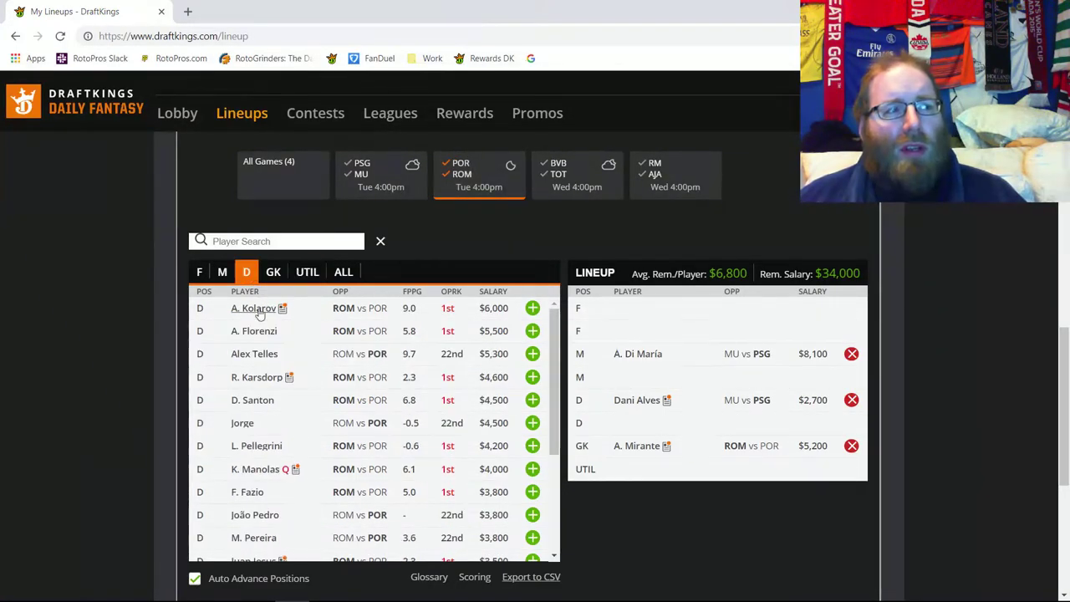
{"action": "left_click", "coordinate": [532, 331]}
{"action": "left_click", "coordinate": [247, 271]}
{"action": "left_click", "coordinate": [533, 331]}
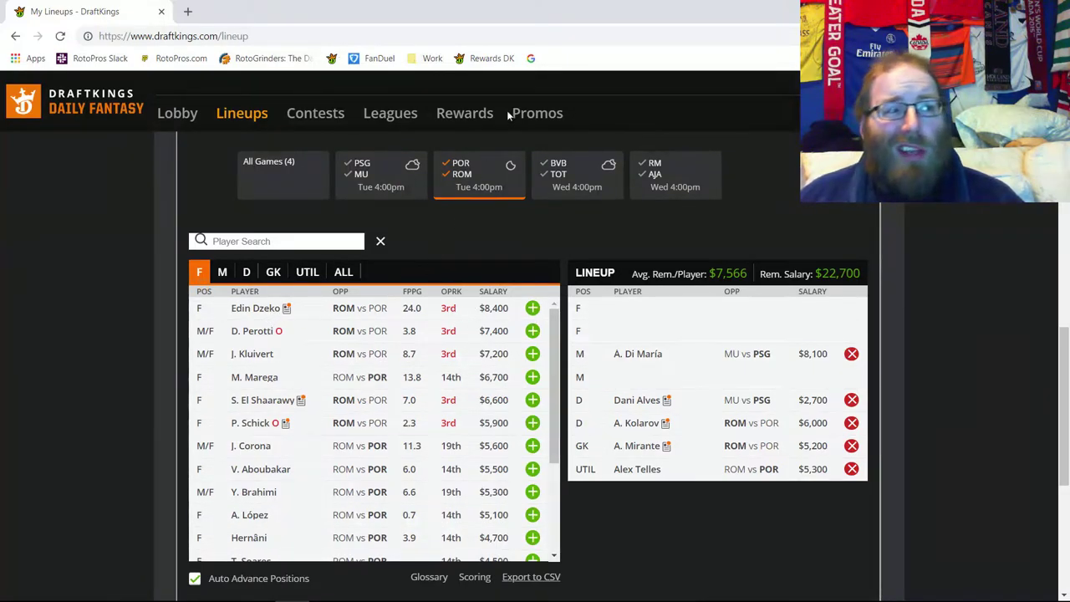
Clear the POR and ROM filters so the forwards list covers all games
{"action": "left_click", "coordinate": [462, 175]}
{"action": "left_click", "coordinate": [462, 175]}
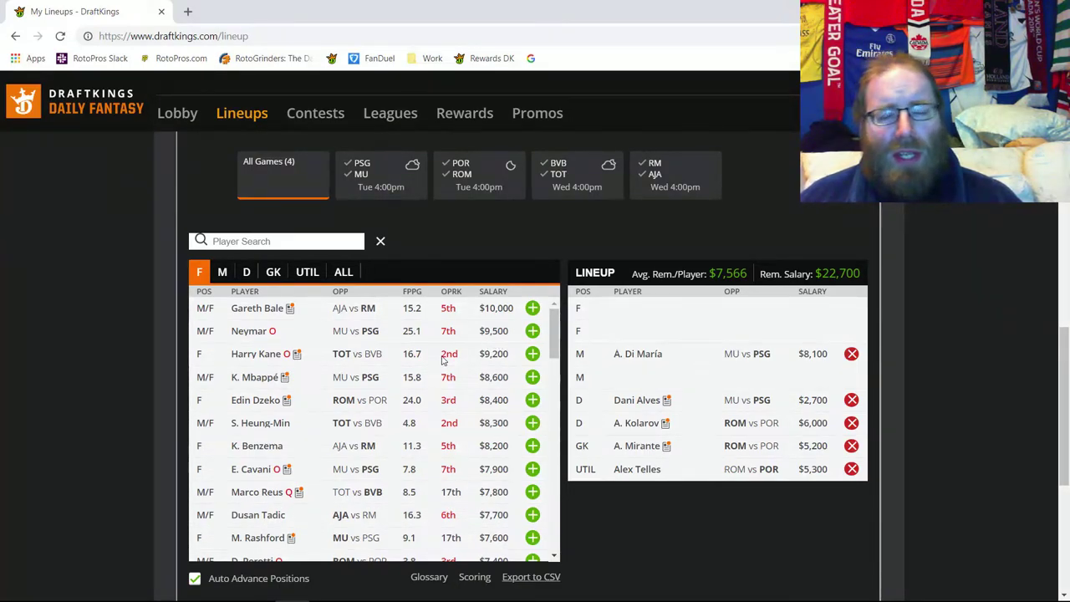
Remove Alex Telles from the utility slot and narrow the player pool to POR midfielders
{"action": "left_click", "coordinate": [462, 184]}
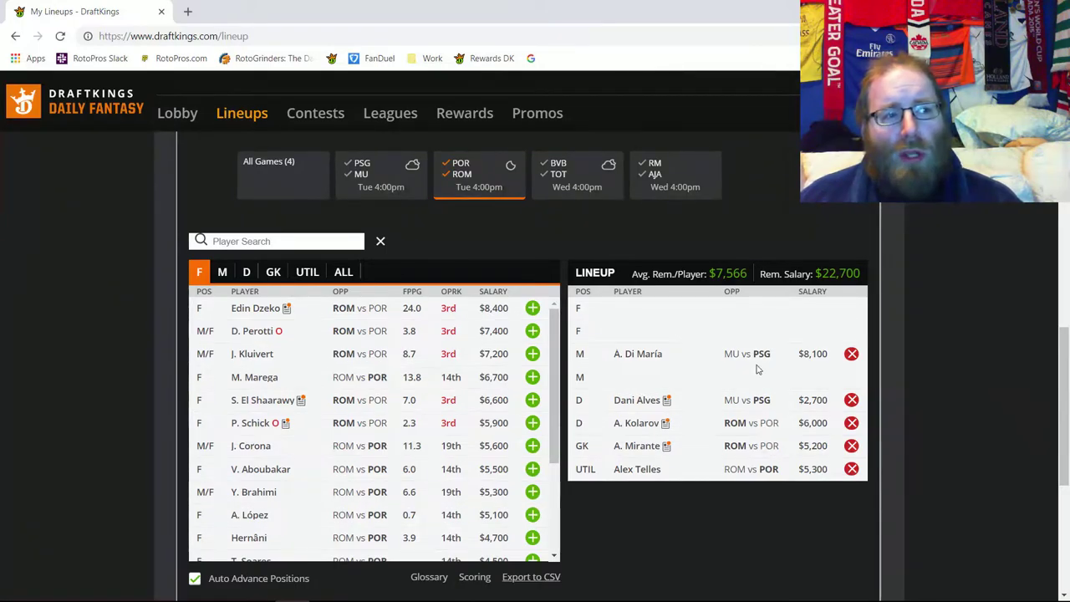
{"action": "left_click", "coordinate": [851, 469]}
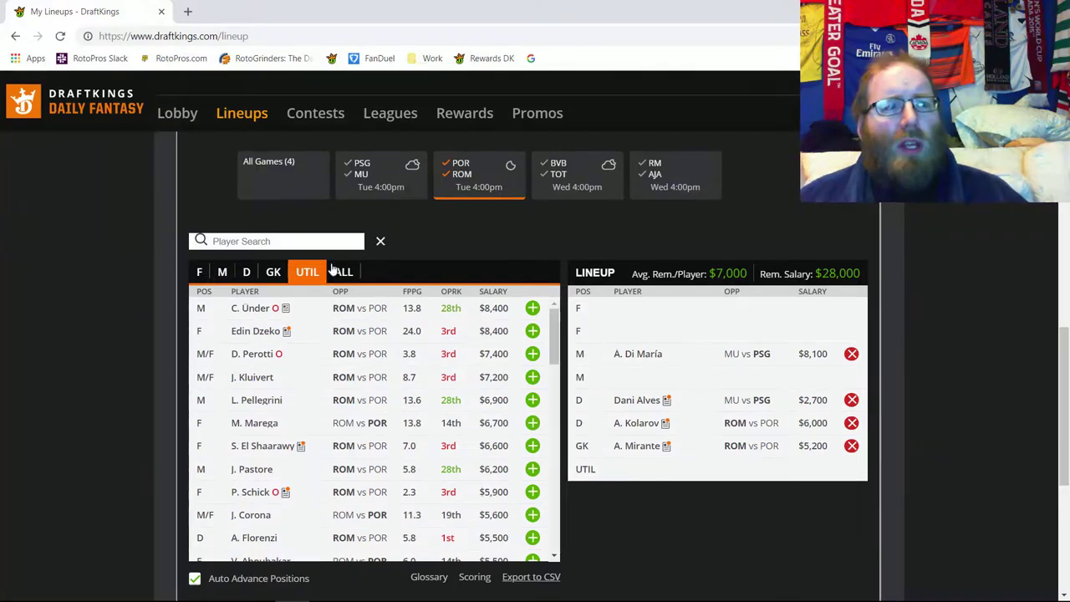
{"action": "left_click", "coordinate": [223, 273]}
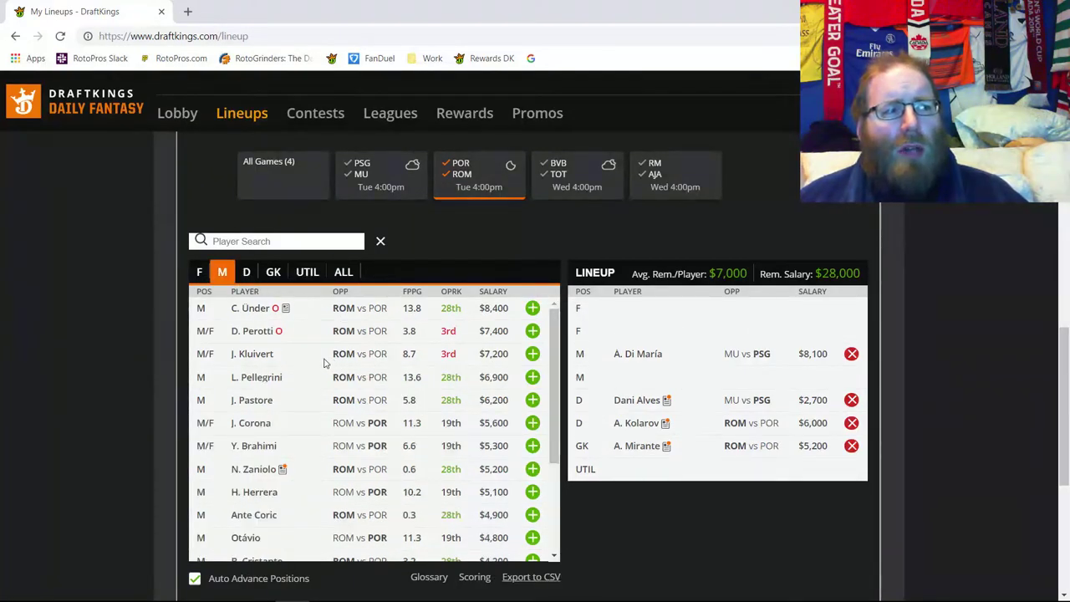
{"action": "left_click", "coordinate": [466, 176]}
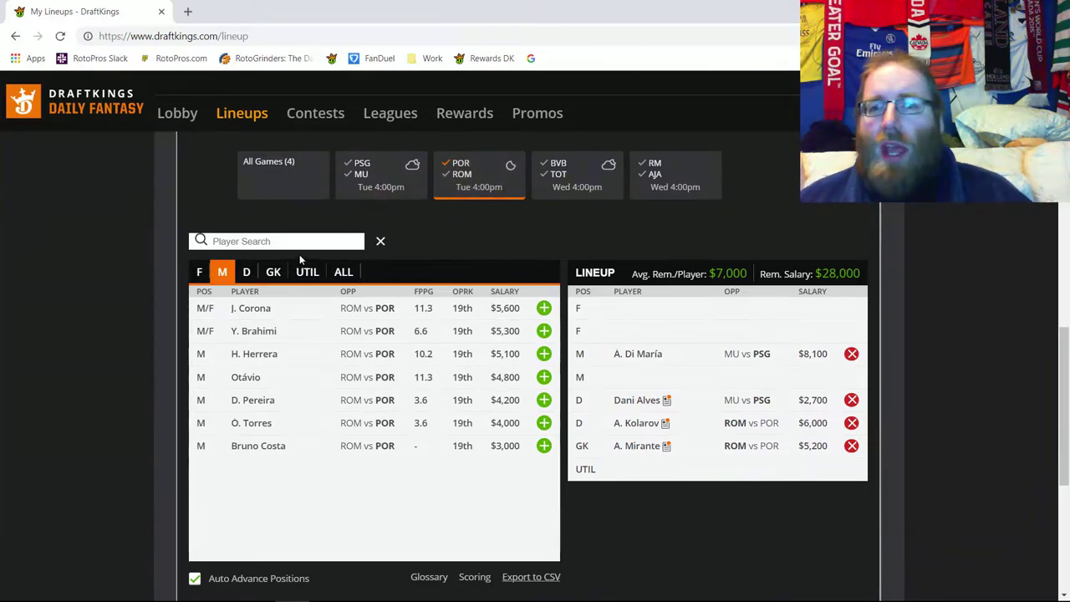
Review the 10-game logs of Porto midfielders J. Corona and Y. Brahimi
{"action": "left_click", "coordinate": [251, 307]}
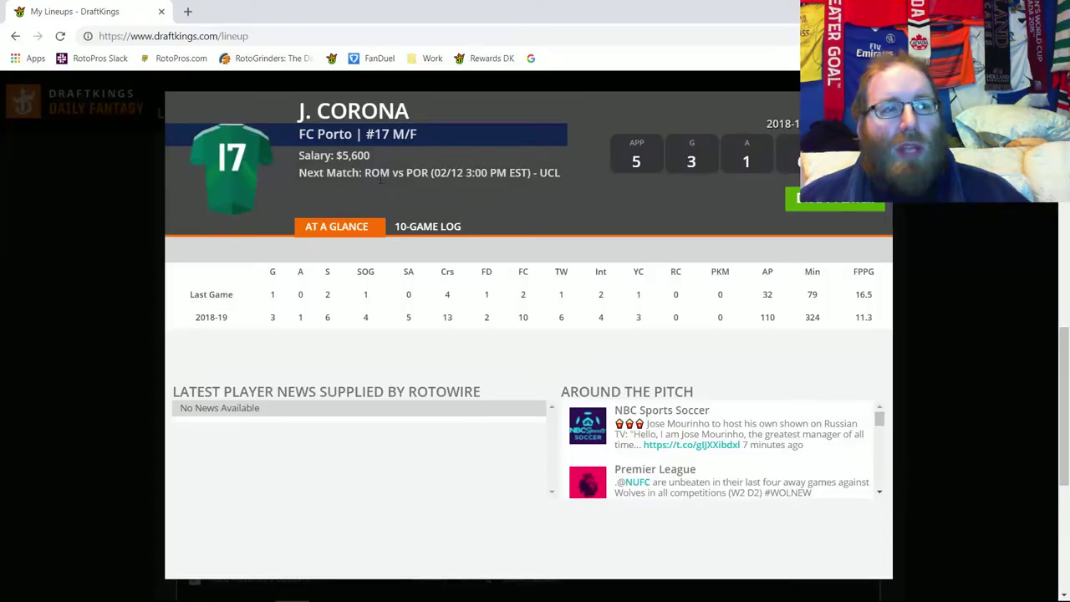
{"action": "left_click", "coordinate": [427, 226]}
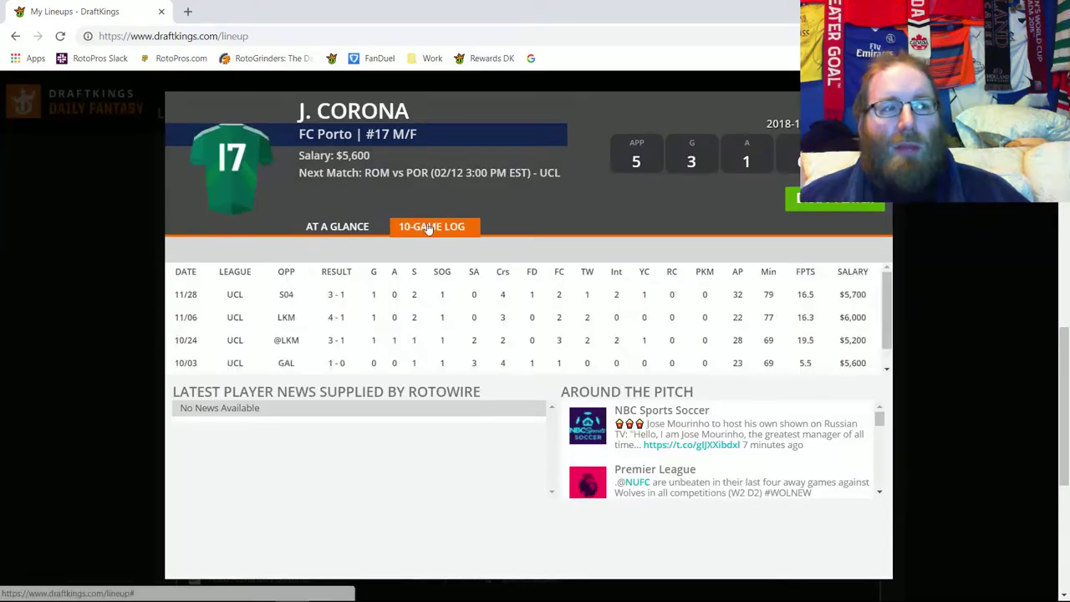
{"action": "key", "text": "Escape"}
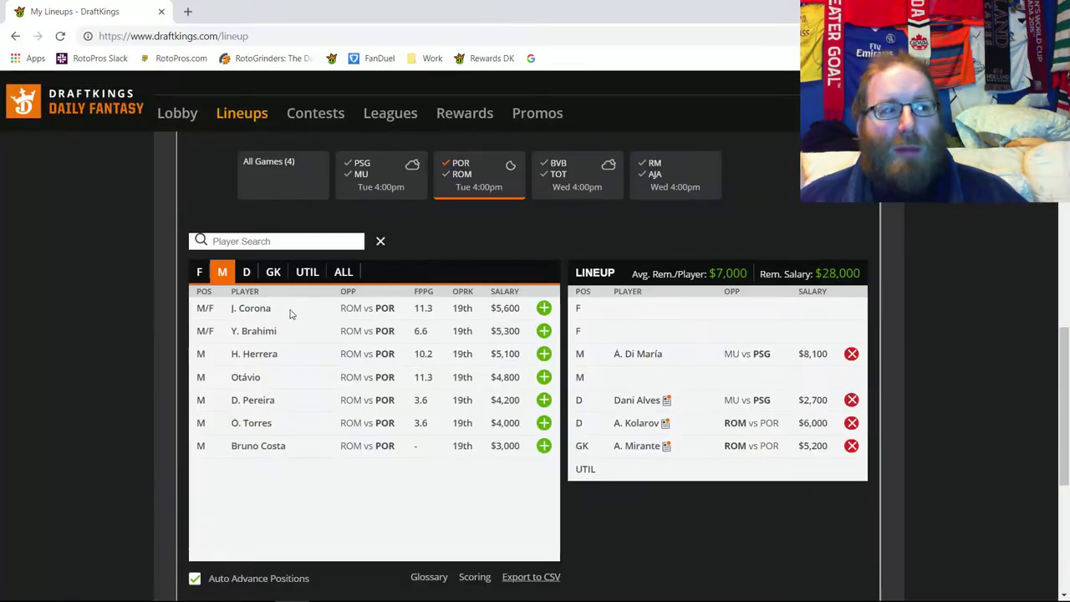
{"action": "left_click", "coordinate": [251, 332]}
{"action": "left_click", "coordinate": [444, 232]}
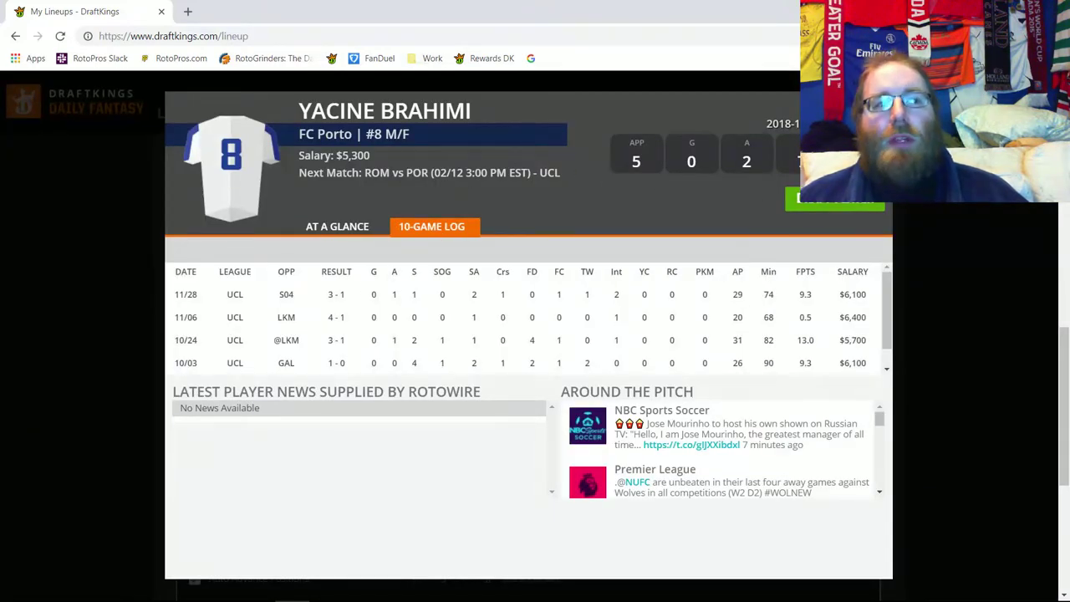
{"action": "key", "text": "Escape"}
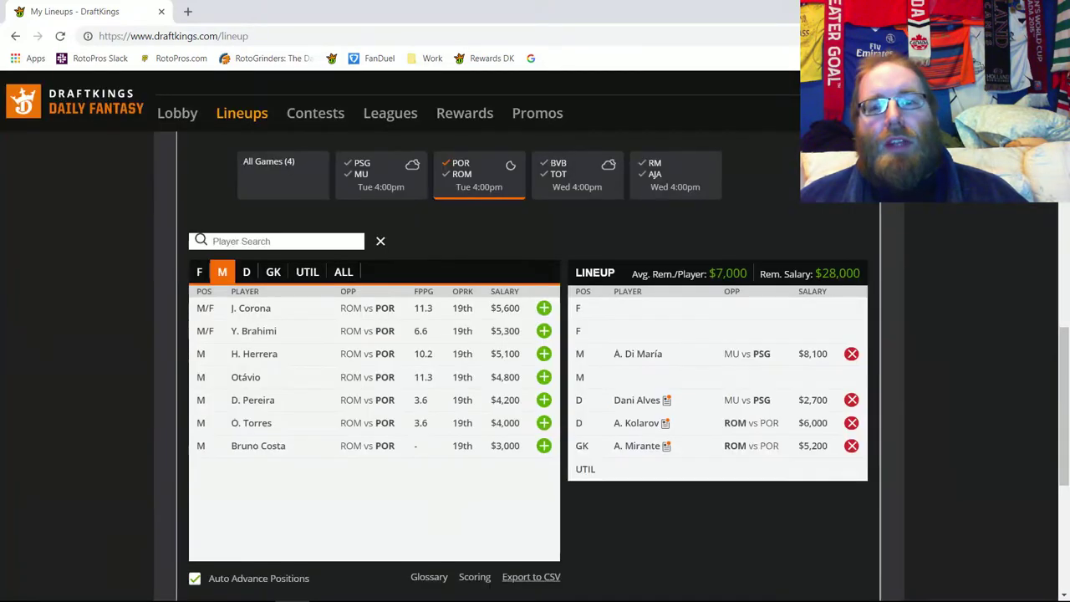
Review H. Herrera's season stats and the 10-game logs of Otávio and Óliver Torres
{"action": "left_click", "coordinate": [255, 355]}
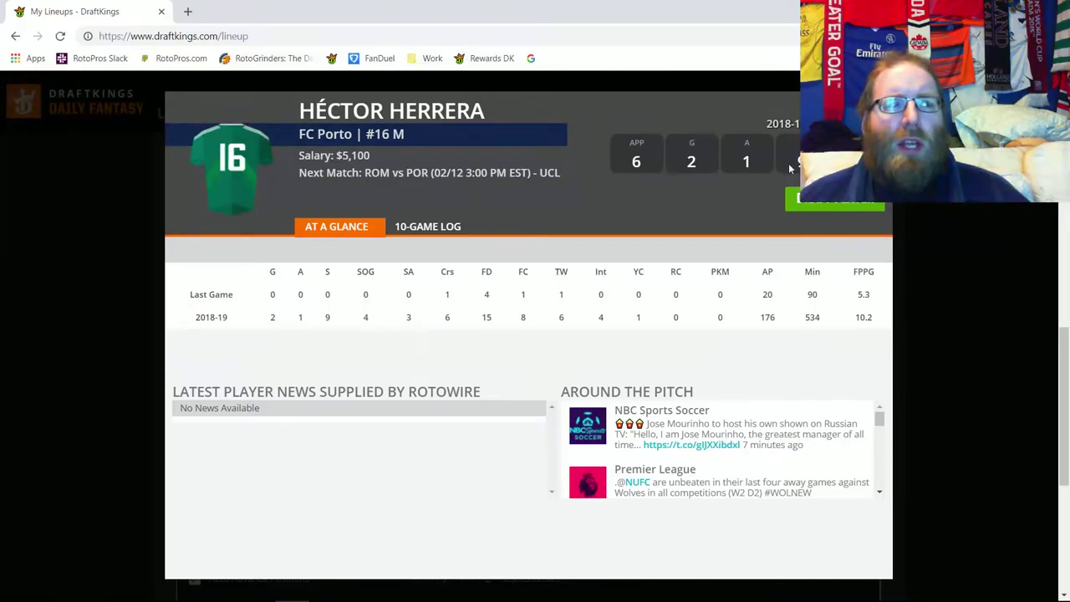
{"action": "left_click", "coordinate": [878, 104]}
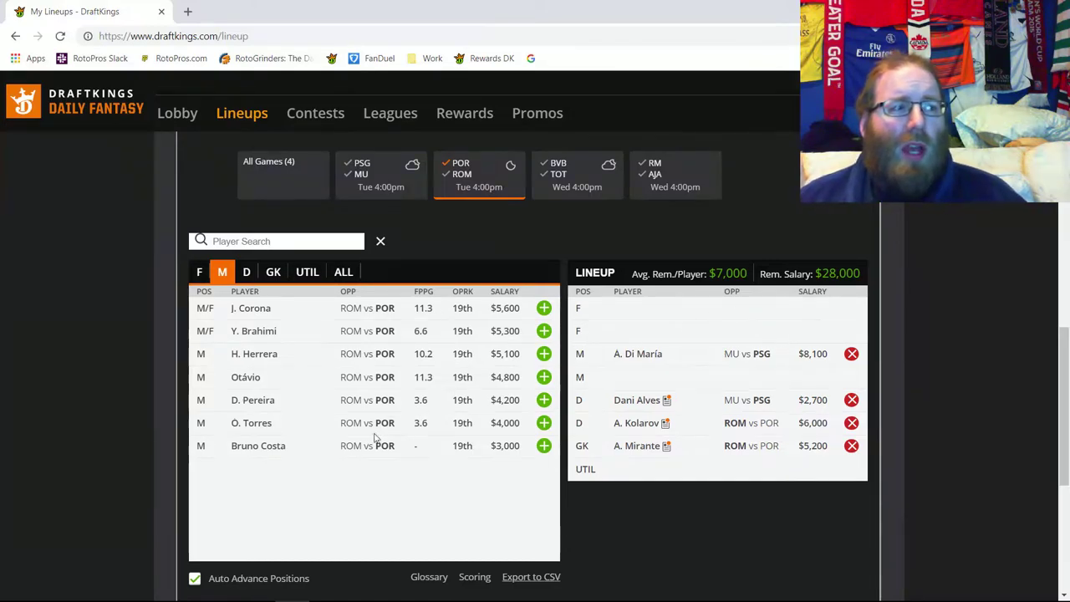
{"action": "left_click", "coordinate": [251, 380]}
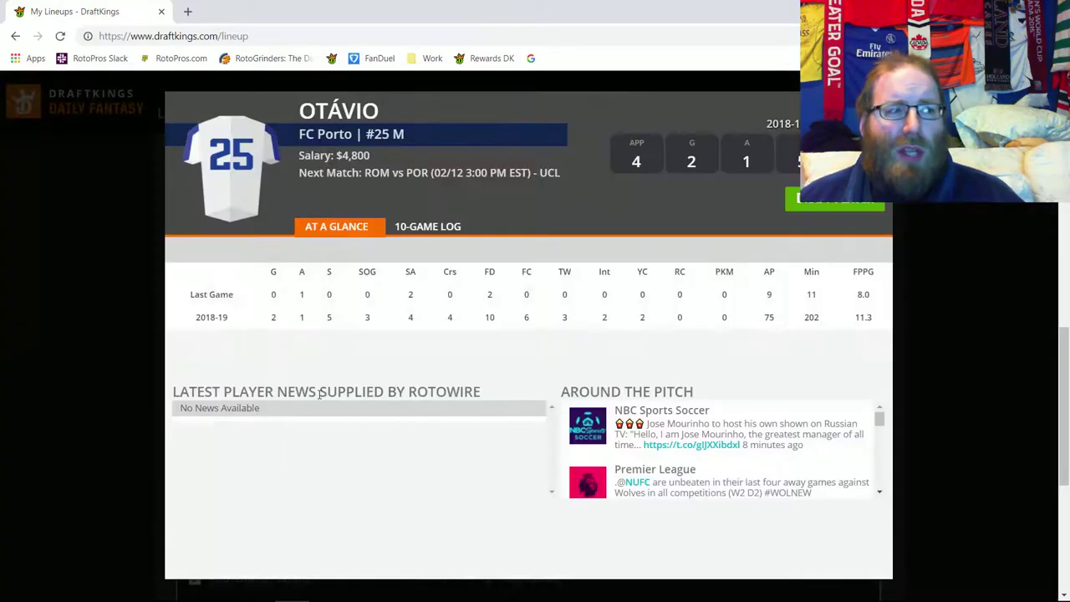
{"action": "left_click", "coordinate": [443, 238]}
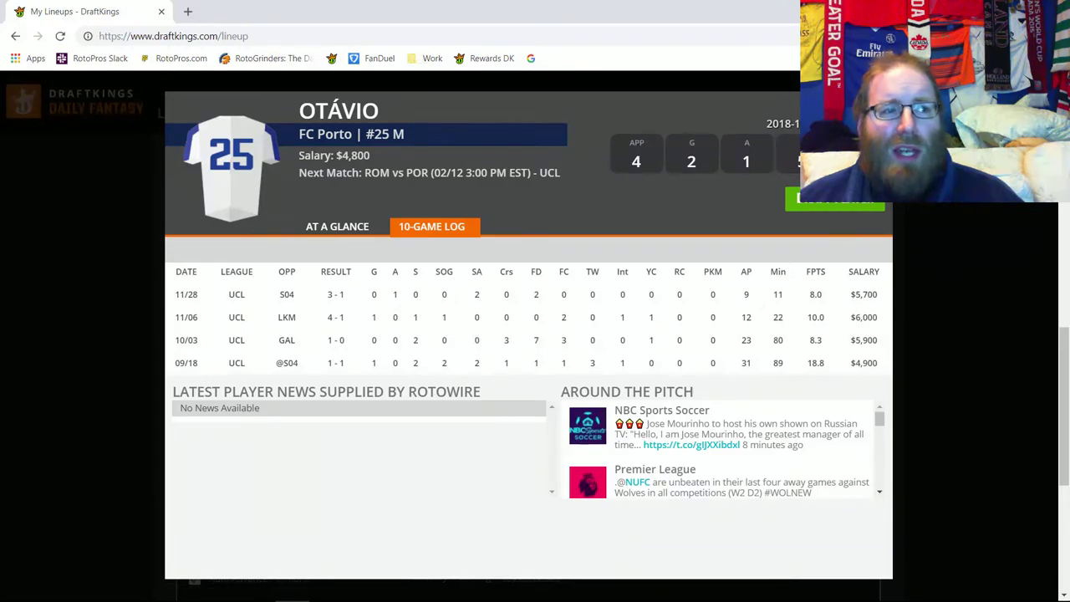
{"action": "key", "text": "Escape"}
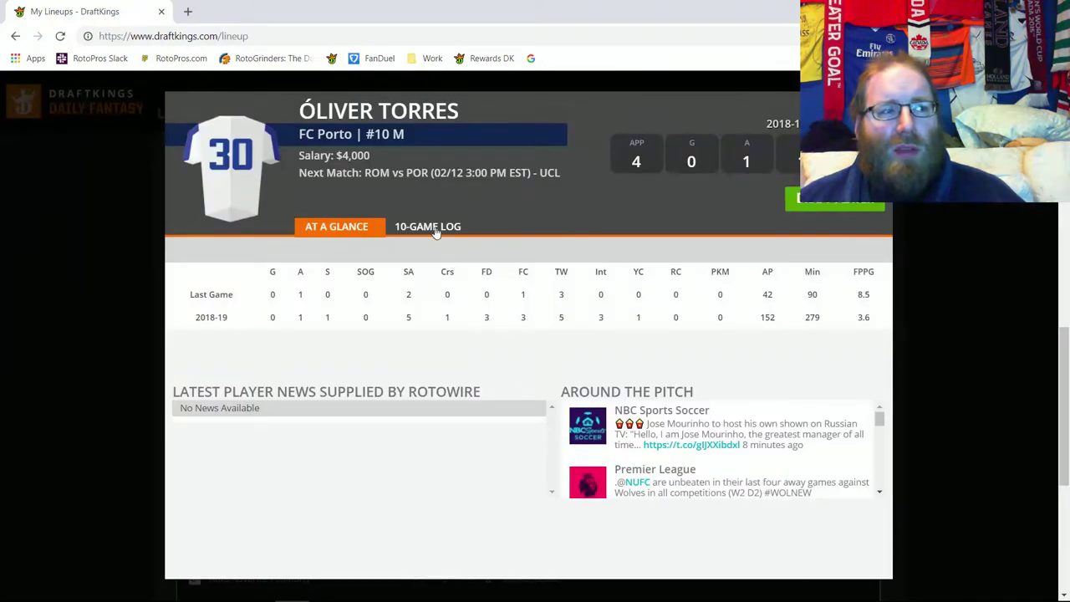
{"action": "left_click", "coordinate": [436, 229]}
{"action": "double_click", "coordinate": [778, 294]}
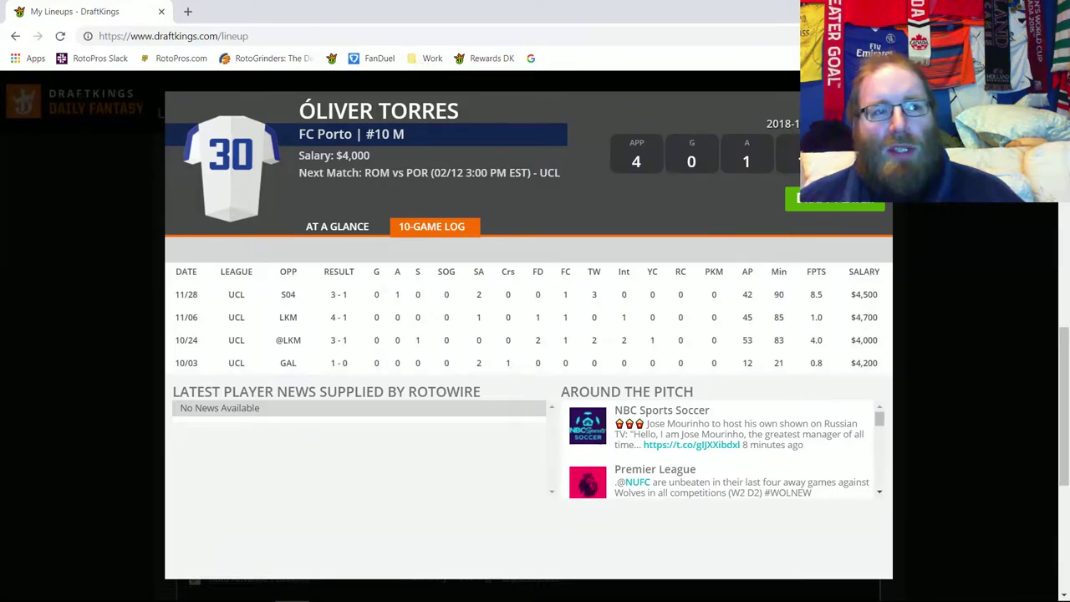
{"action": "key", "text": "Escape"}
Try POR forward M. Marega in the first forward slot of the lineup
{"action": "left_click", "coordinate": [202, 272]}
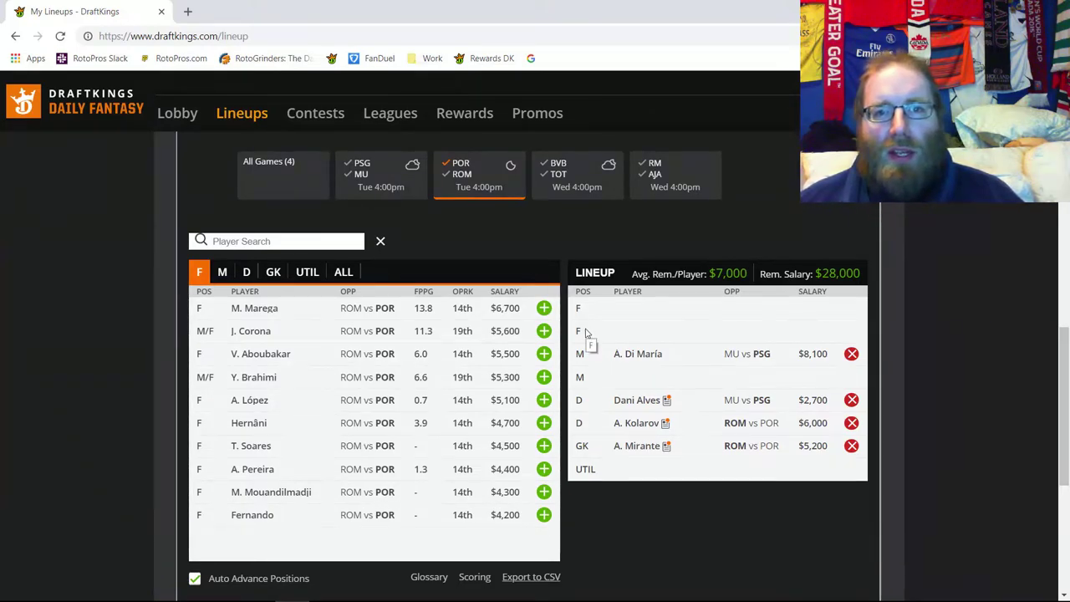
{"action": "left_click", "coordinate": [545, 309]}
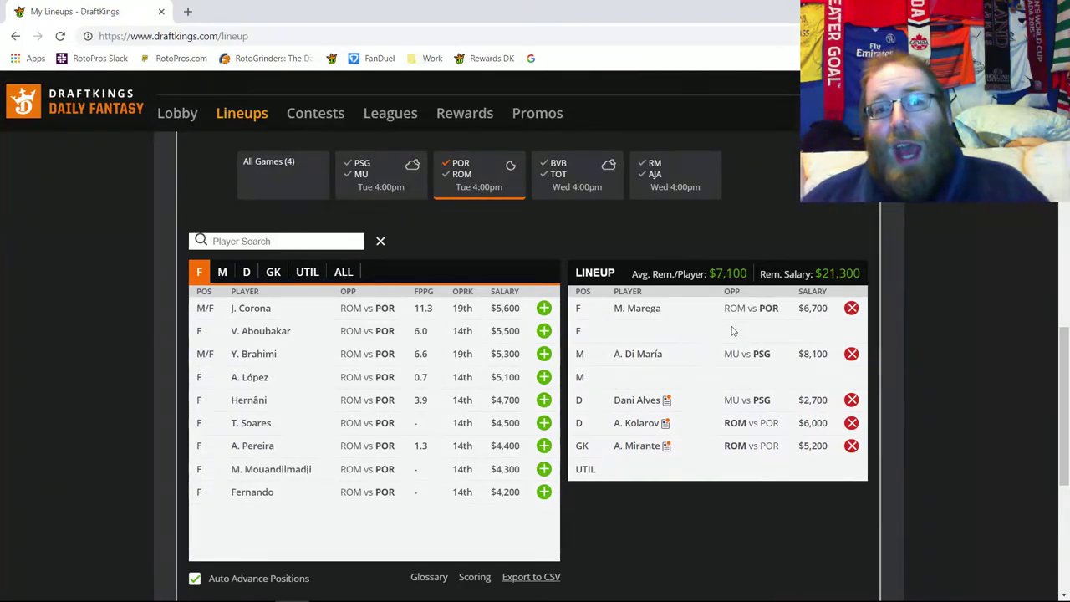
Examine the fantasy points per match in M. Marega's 10-game log
{"action": "left_click", "coordinate": [637, 310]}
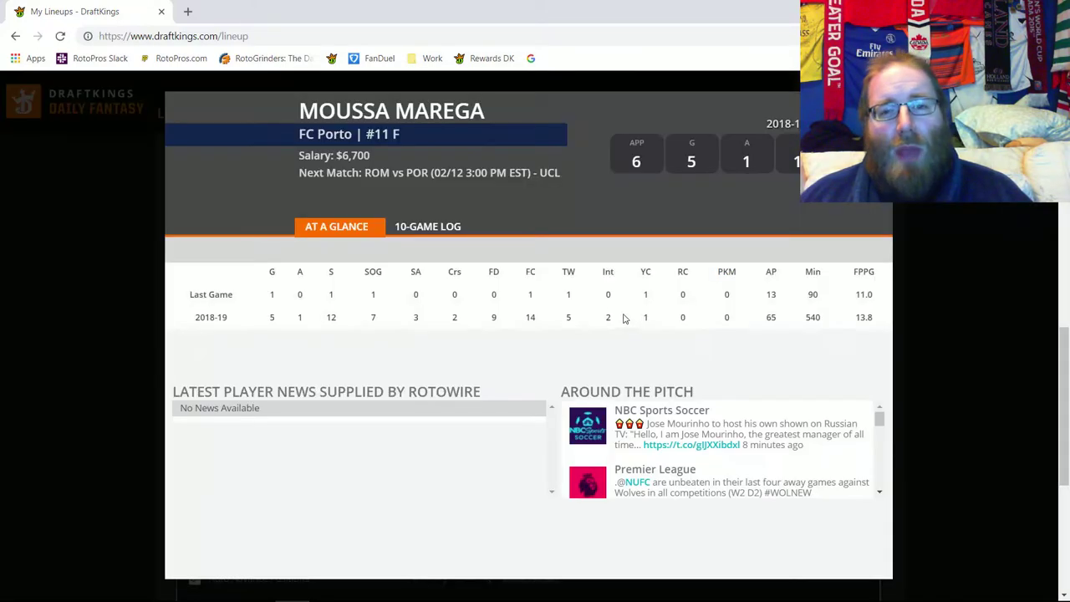
{"action": "left_click", "coordinate": [441, 232]}
{"action": "scroll", "coordinate": [587, 306], "scroll_direction": "down", "scroll_amount": 1}
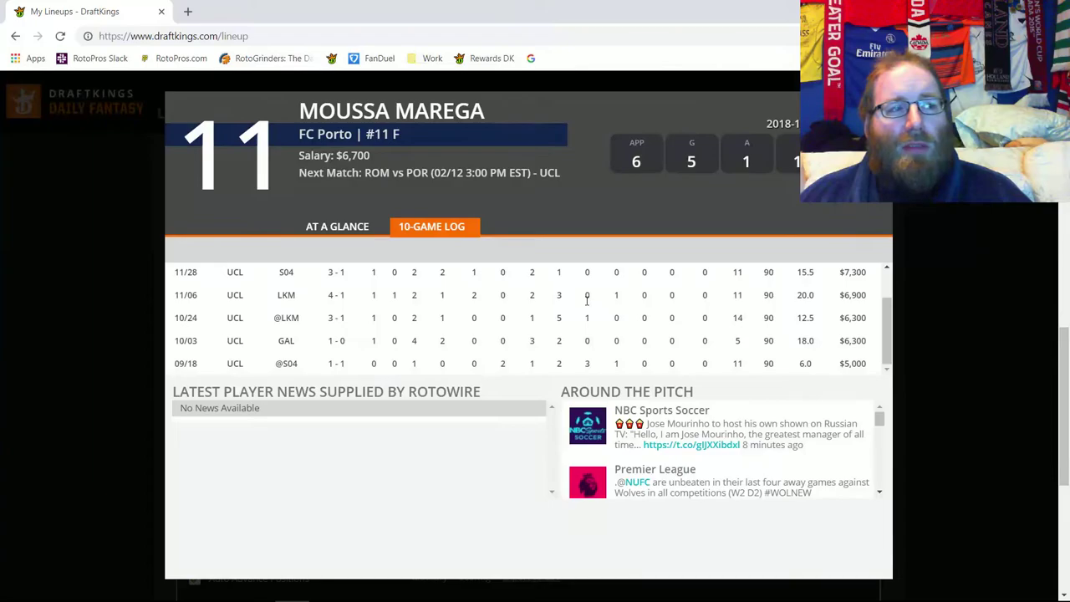
{"action": "scroll", "coordinate": [587, 303], "scroll_direction": "up", "scroll_amount": 1}
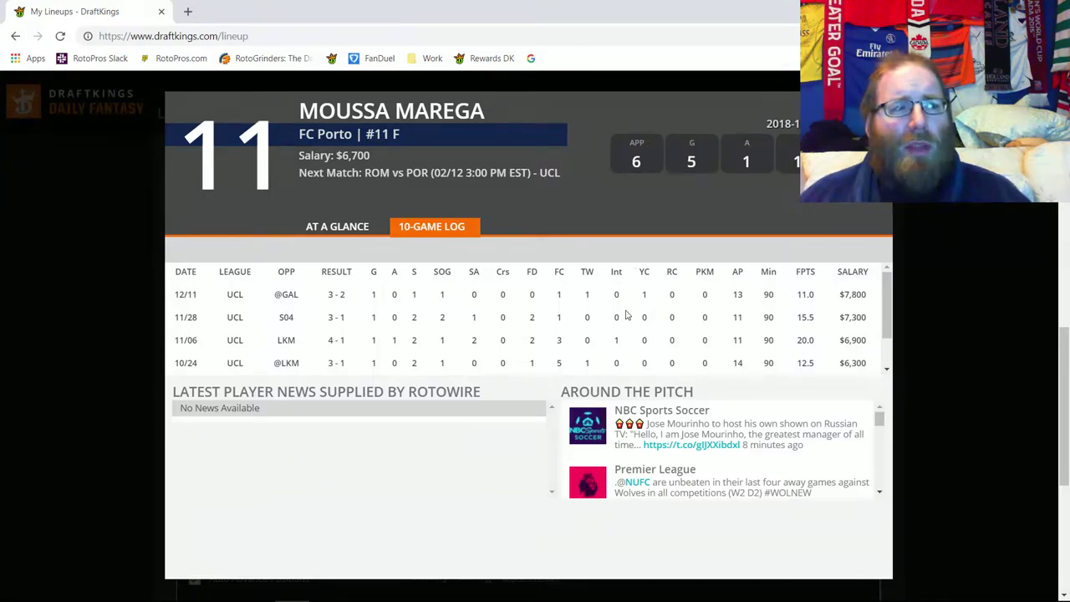
{"action": "scroll", "coordinate": [626, 314], "scroll_direction": "down", "scroll_amount": 1}
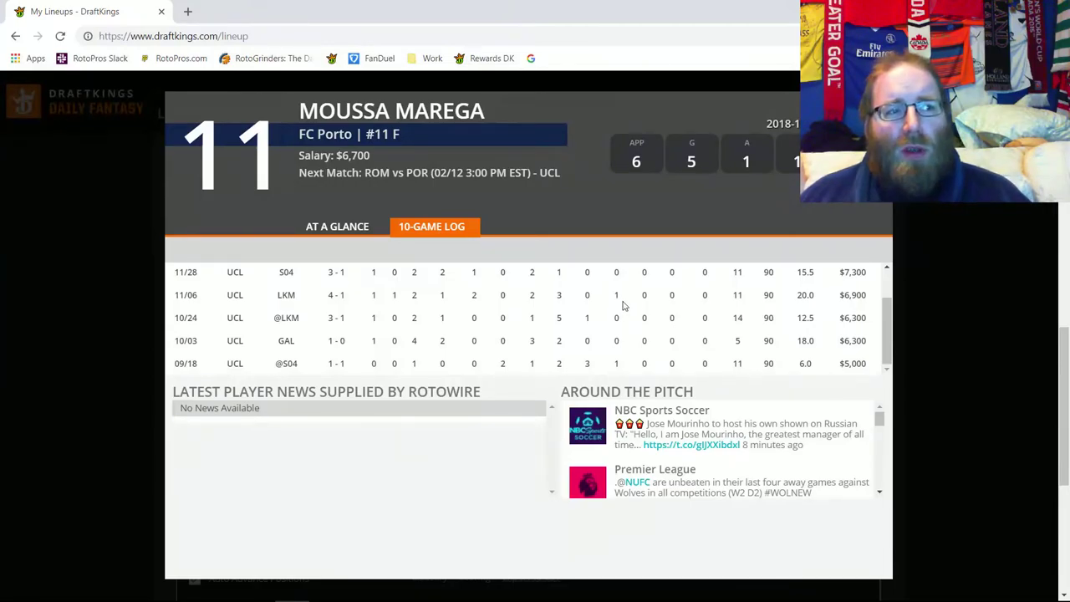
{"action": "double_click", "coordinate": [806, 364]}
{"action": "left_click", "coordinate": [815, 315]}
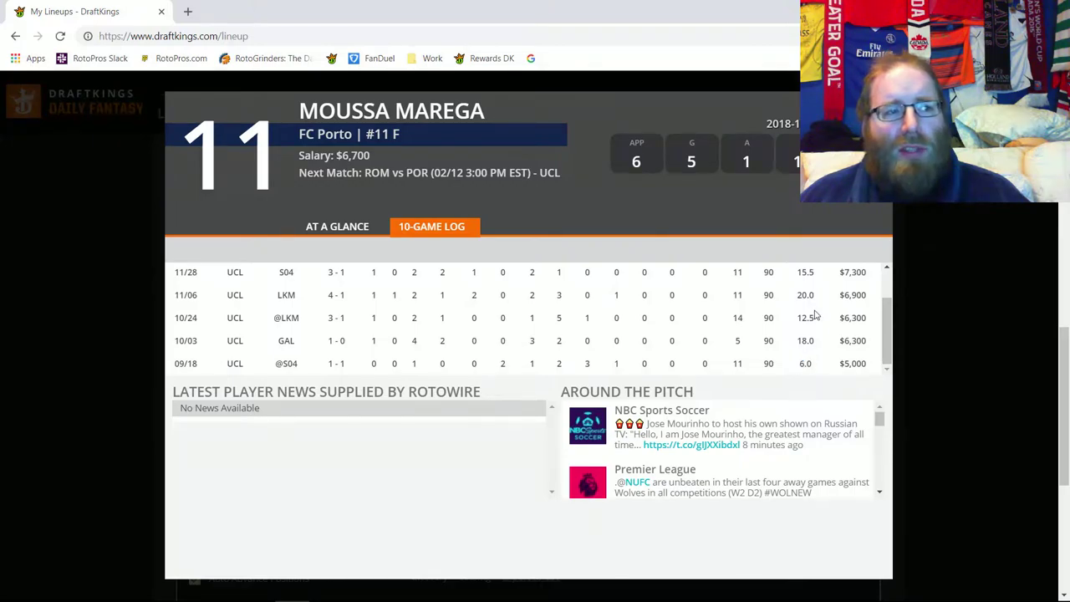
{"action": "scroll", "coordinate": [815, 315], "scroll_direction": "up", "scroll_amount": 2}
{"action": "double_click", "coordinate": [805, 294]}
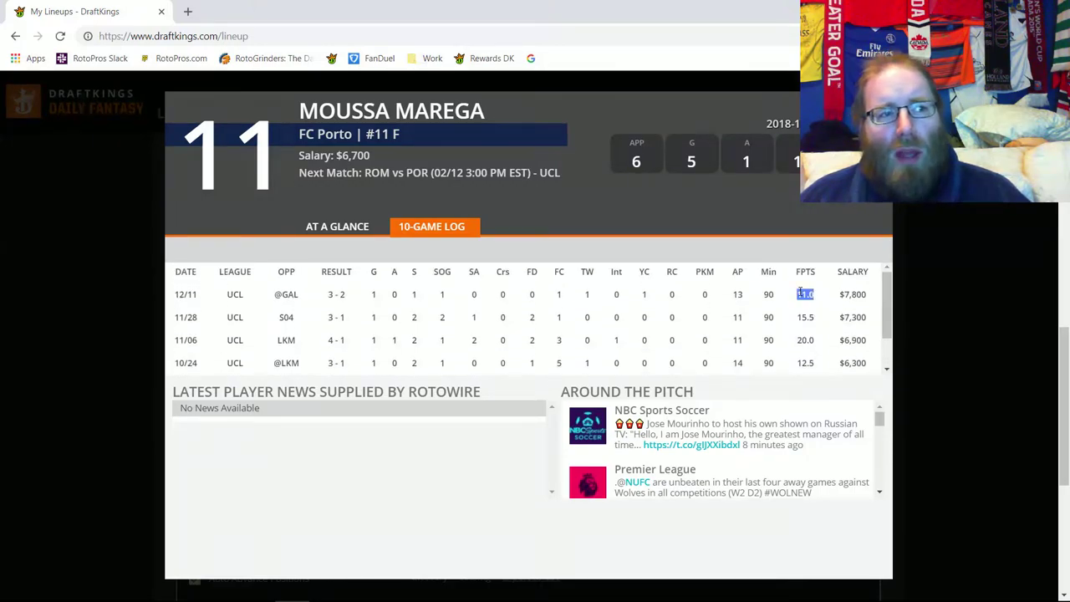
{"action": "double_click", "coordinate": [804, 317]}
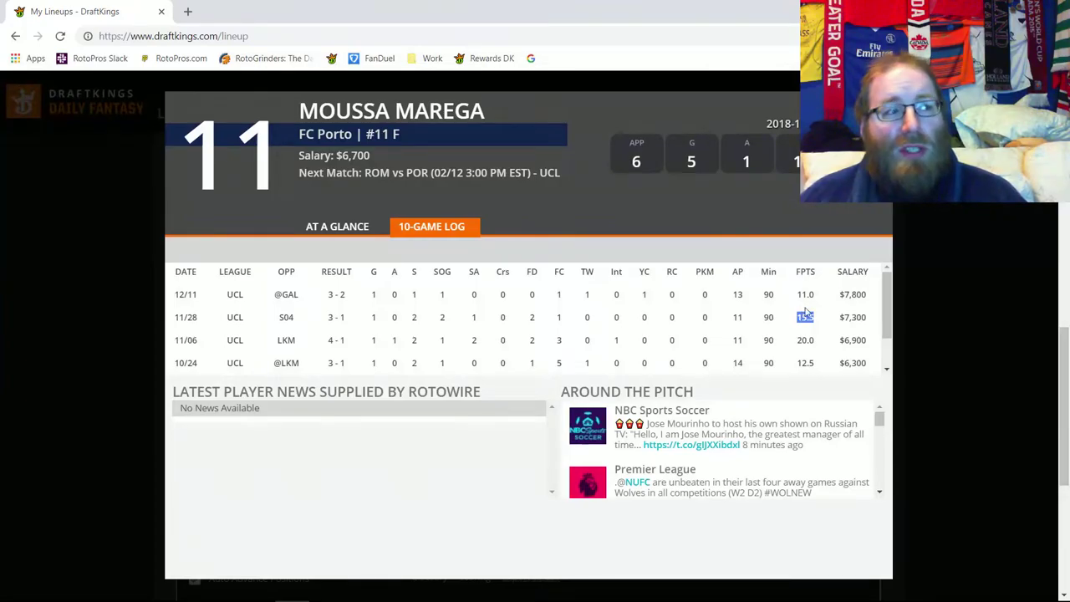
{"action": "key", "text": "Escape"}
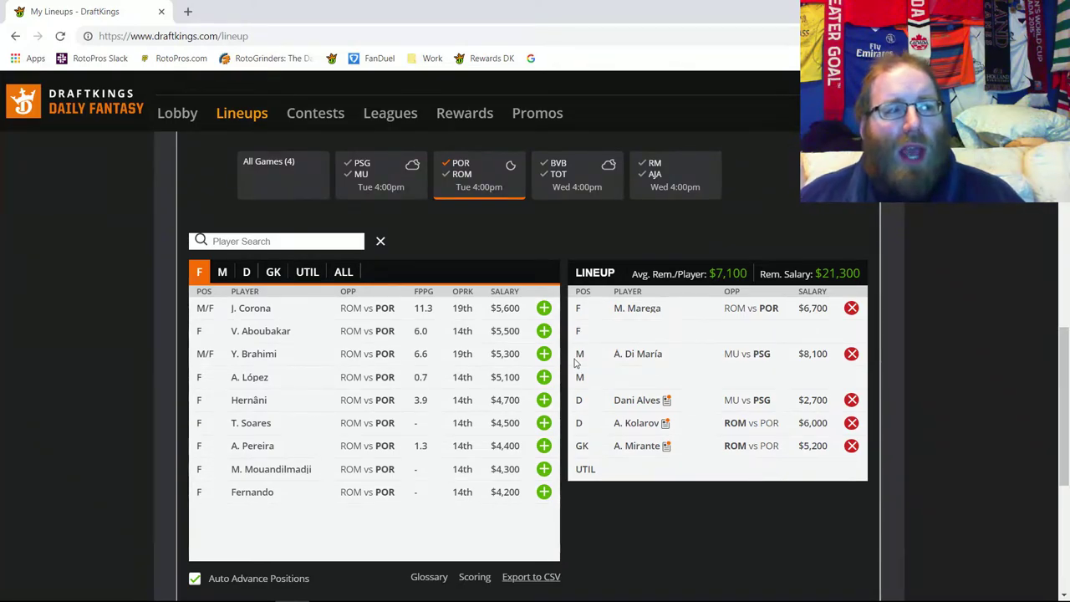
Replace M. Marega with Edin Dzeko as the first forward, limiting the player pool to ROM
{"action": "left_click", "coordinate": [852, 308]}
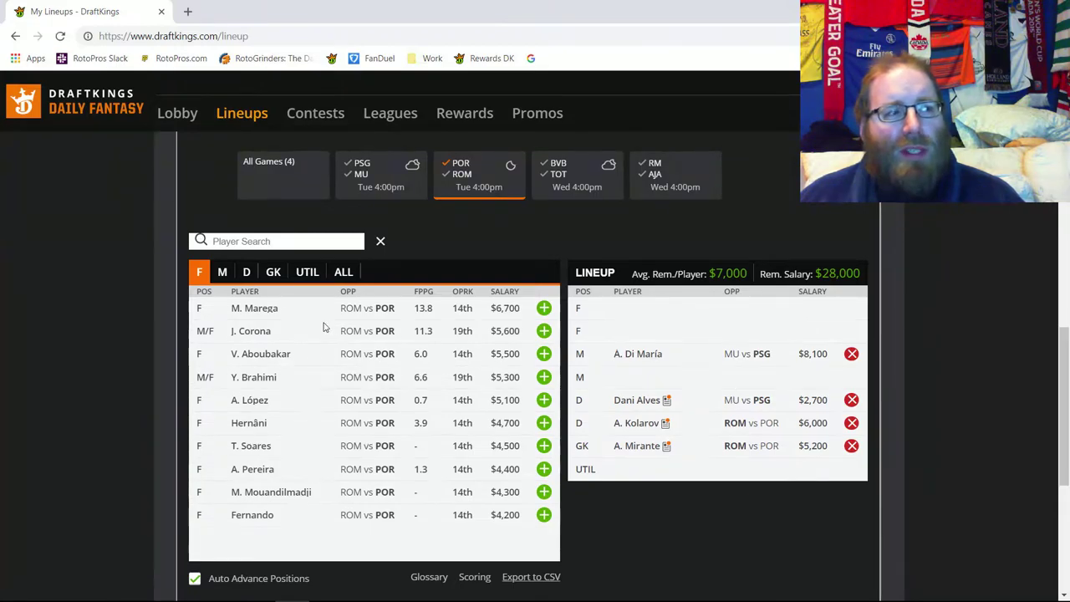
{"action": "left_click", "coordinate": [456, 175]}
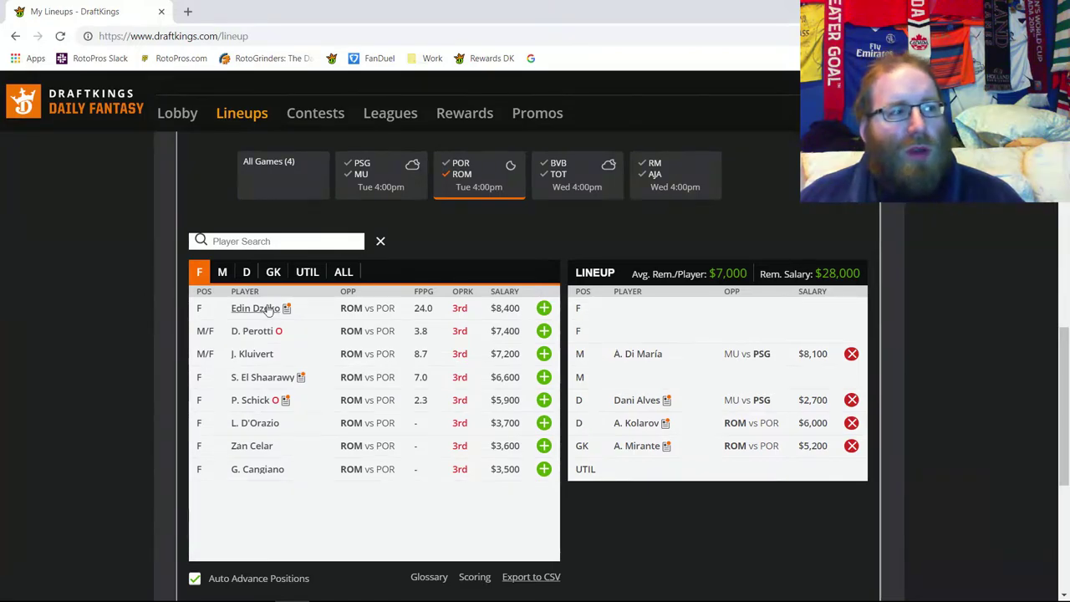
{"action": "left_click", "coordinate": [543, 309]}
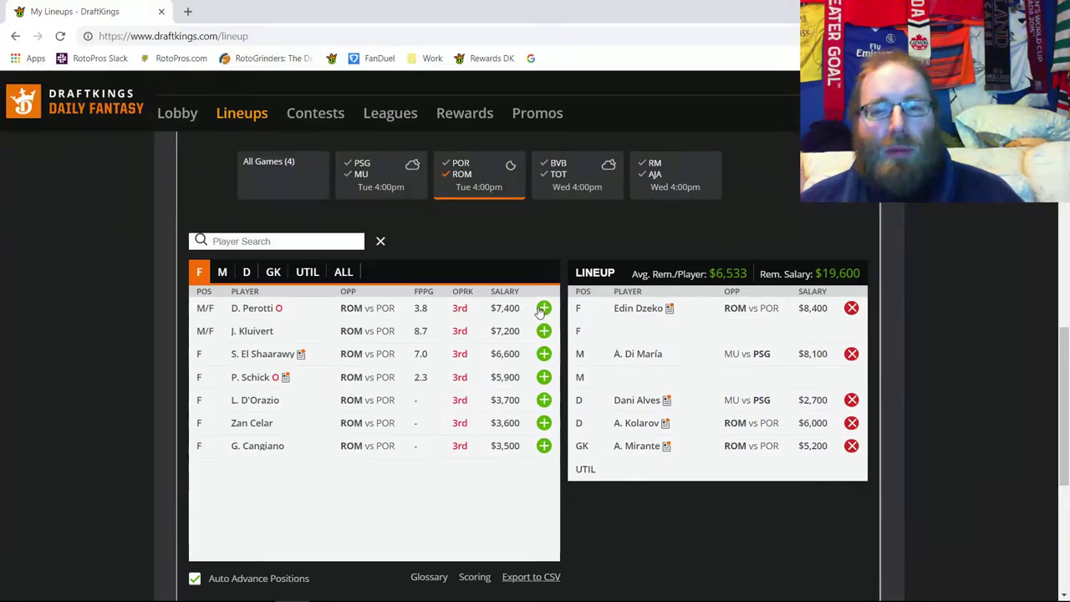
Check the 10-game log of ROM midfielder L. Pellegrini, try him as second midfielder, and remove him from the lineup
{"action": "left_click", "coordinate": [222, 273]}
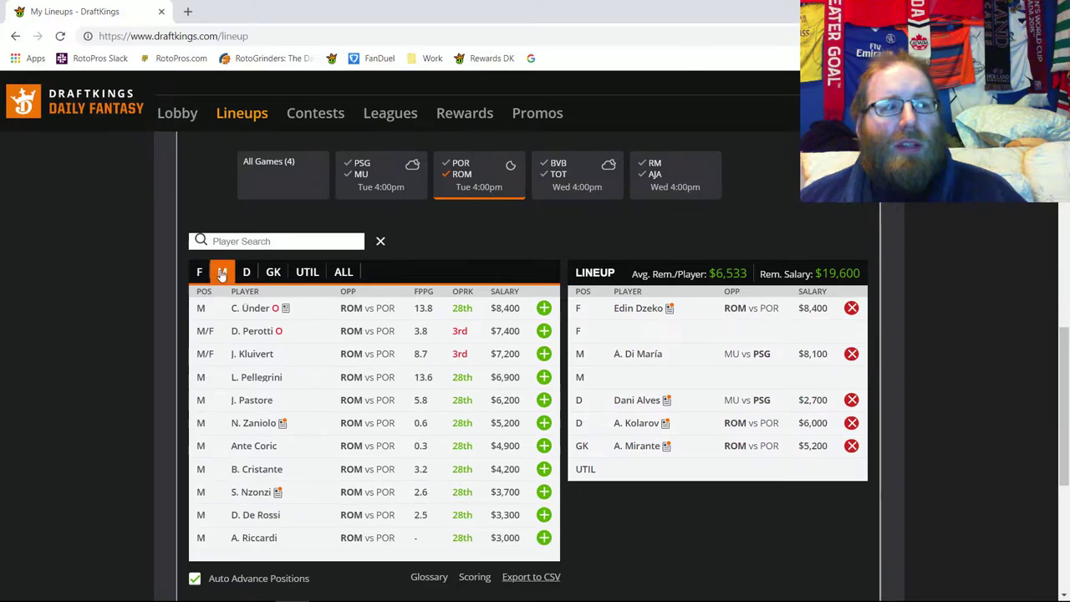
{"action": "left_click", "coordinate": [258, 380]}
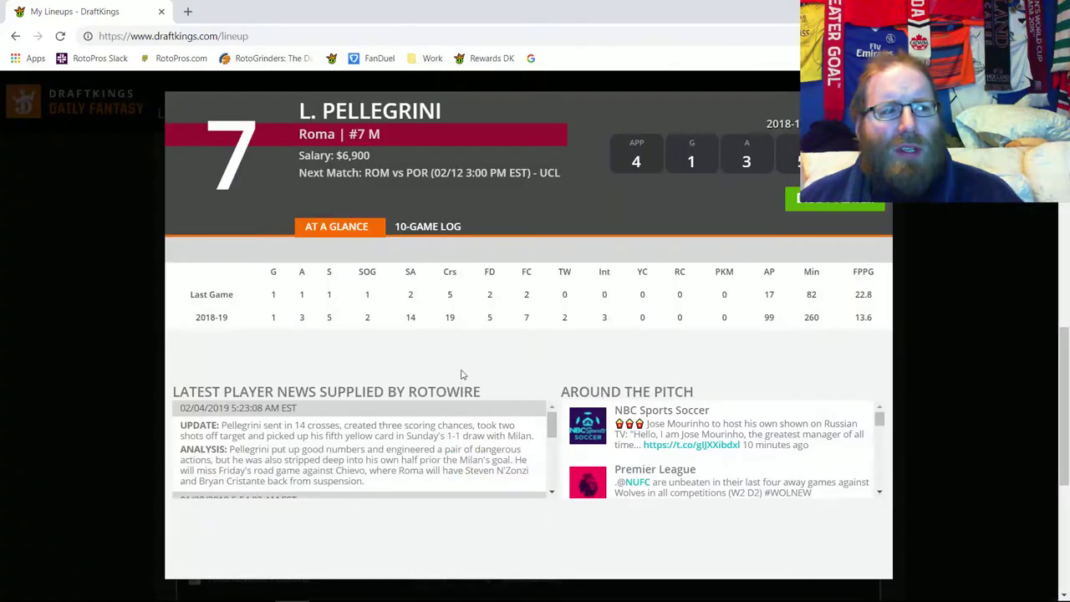
{"action": "left_click", "coordinate": [448, 230]}
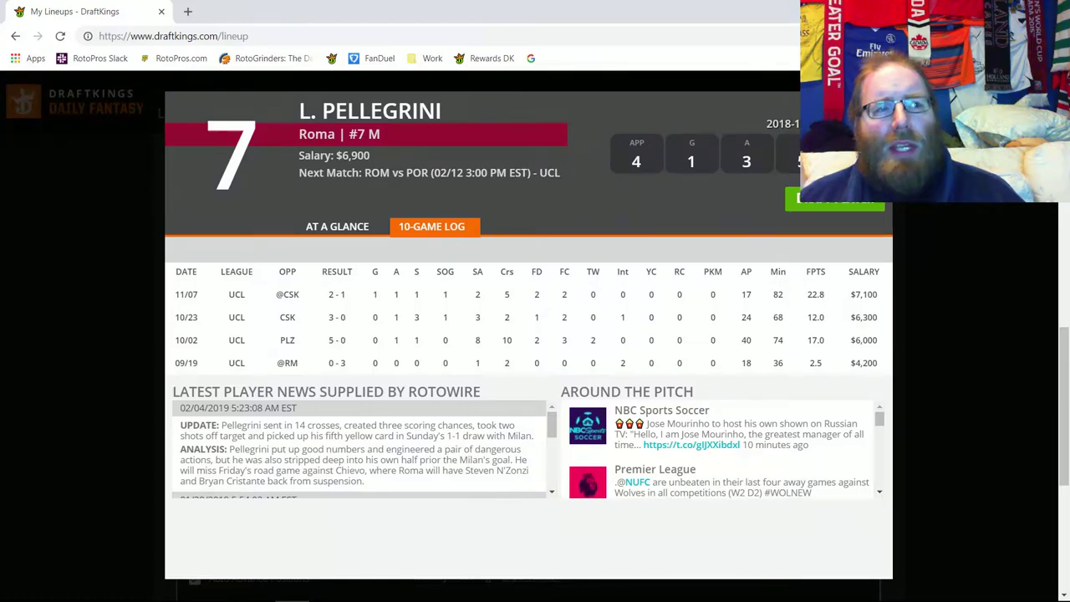
{"action": "key", "text": "Escape"}
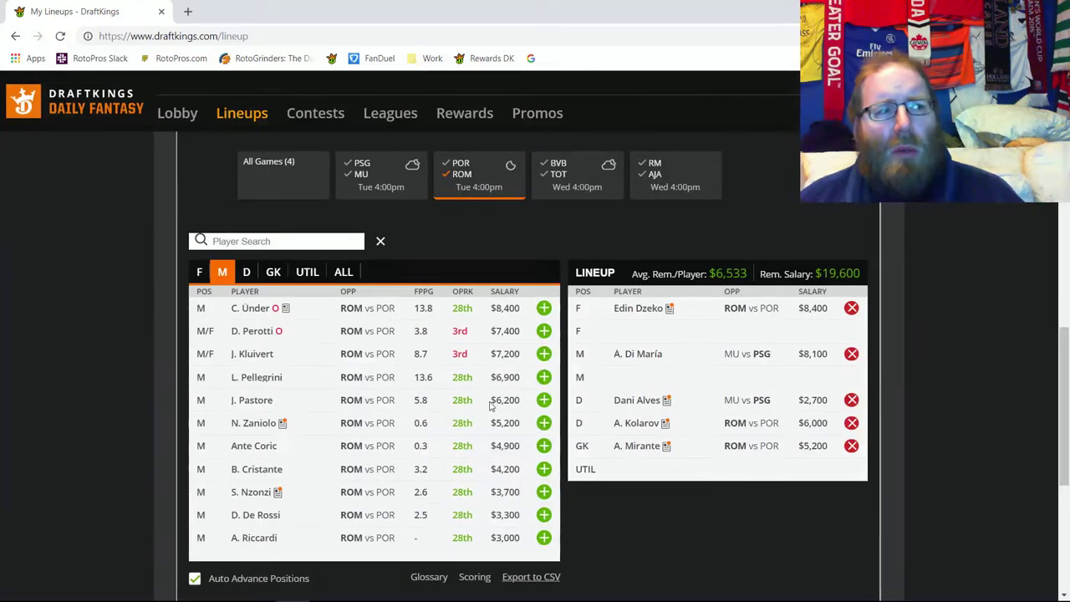
{"action": "left_click", "coordinate": [544, 377]}
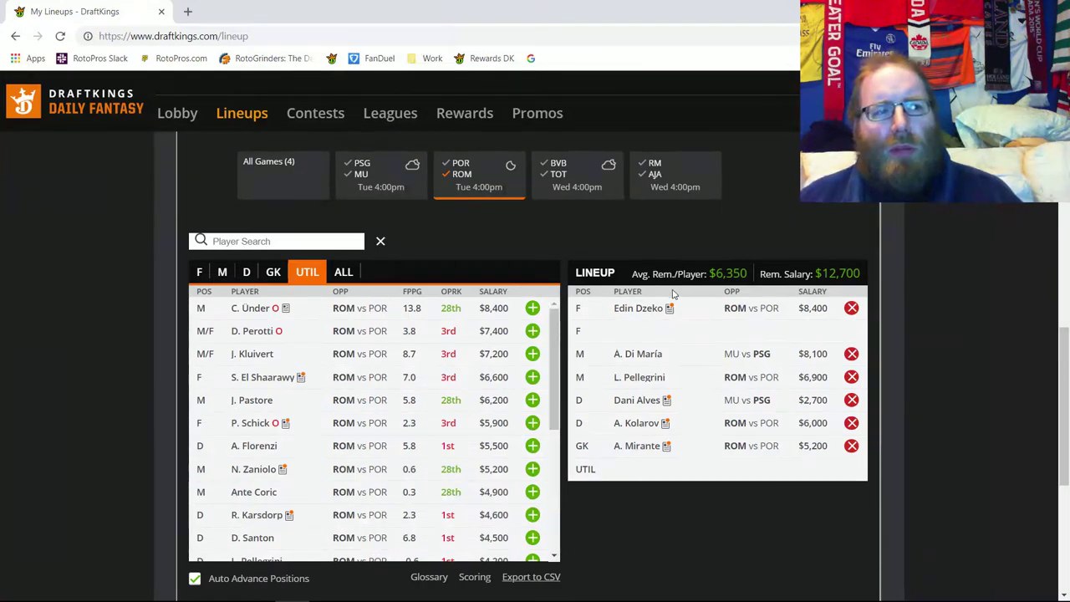
{"action": "left_click", "coordinate": [851, 378]}
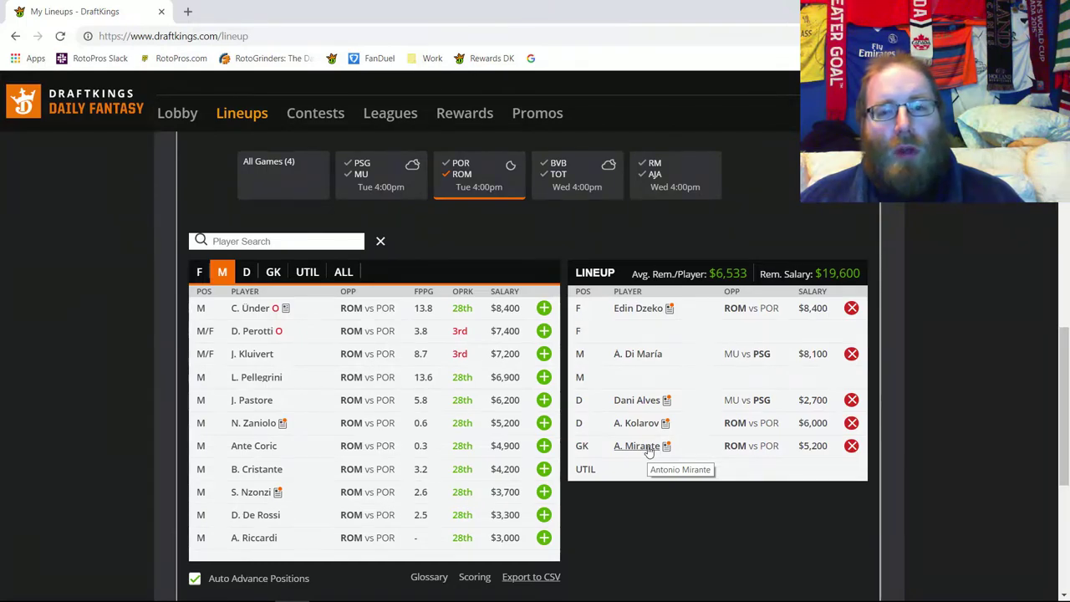
Switch the player pool filter from the POR–ROM match to the BVB–TOT match
{"action": "left_click", "coordinate": [462, 169]}
{"action": "left_click", "coordinate": [463, 170]}
{"action": "left_click", "coordinate": [480, 177]}
{"action": "left_click", "coordinate": [557, 169]}
{"action": "left_click", "coordinate": [558, 174]}
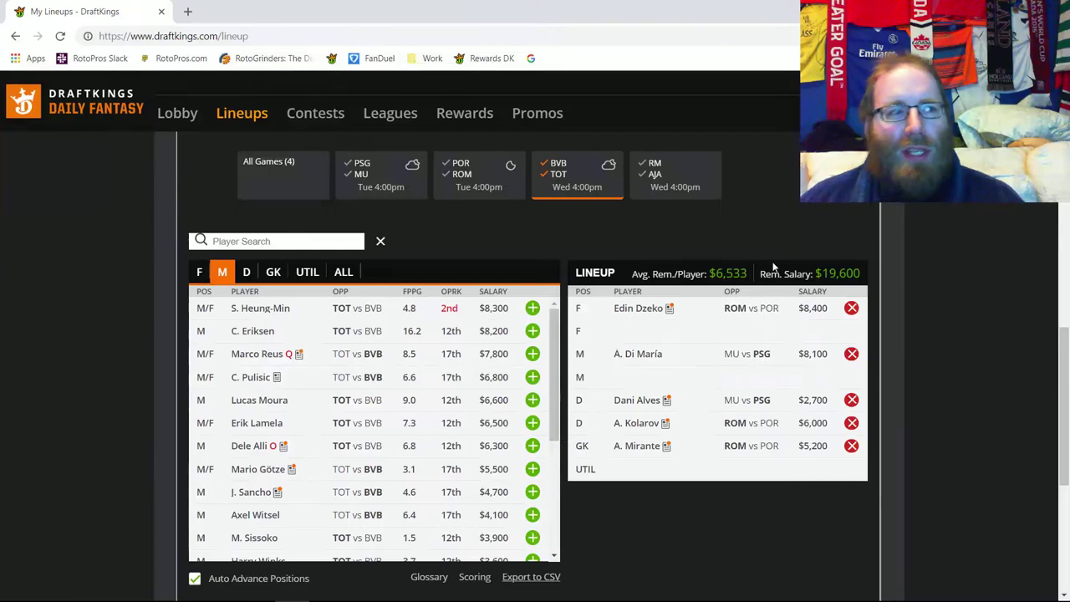
Limit the player pool to BVB and review its goalkeepers and defenders
{"action": "left_click", "coordinate": [275, 273]}
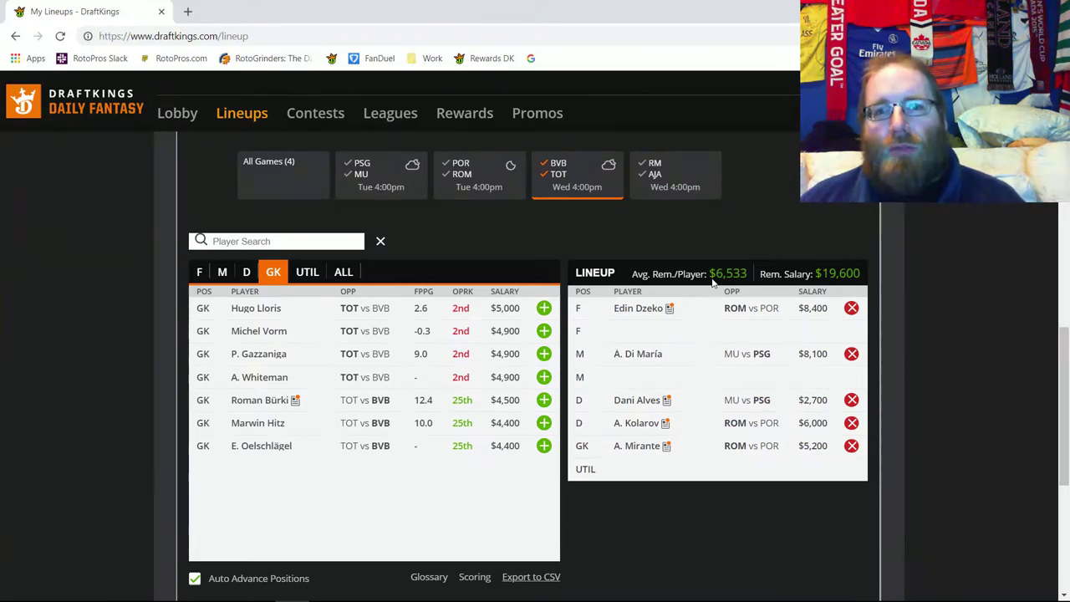
{"action": "left_click", "coordinate": [557, 174]}
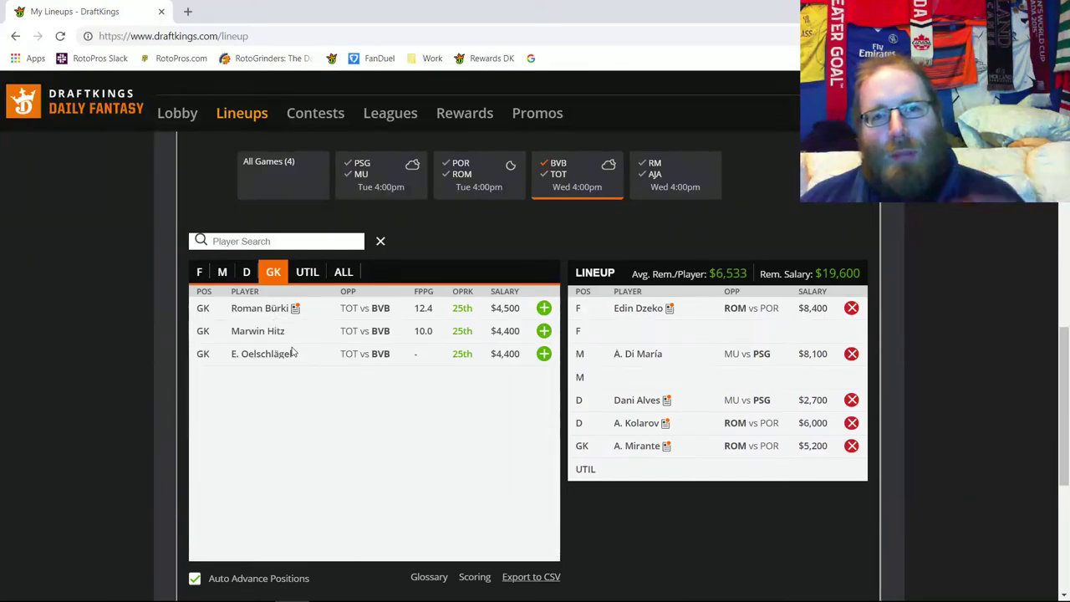
{"action": "left_click", "coordinate": [244, 275]}
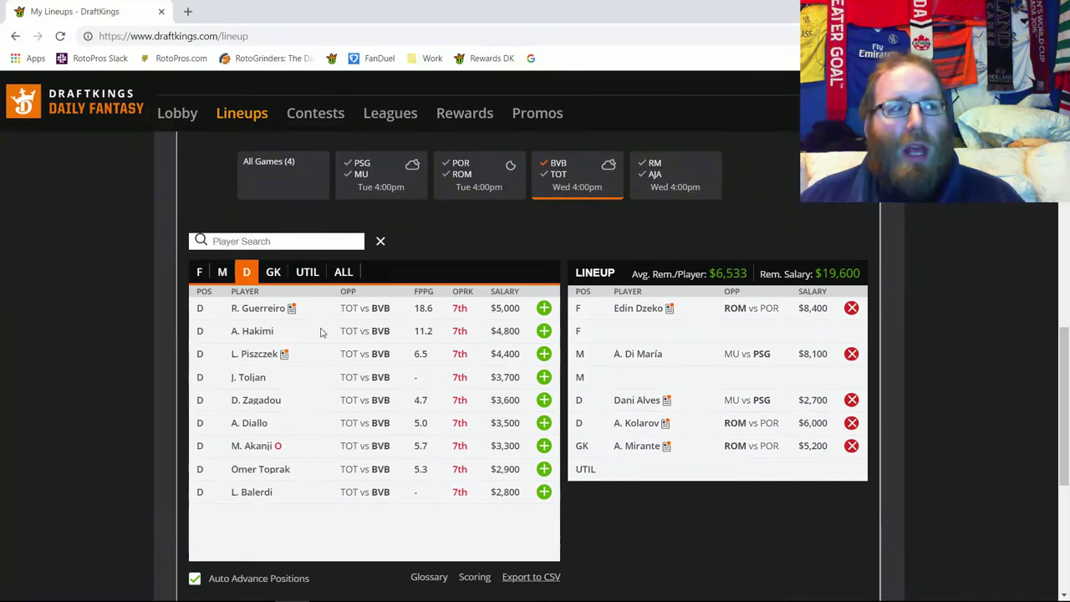
Check the season stats and latest news of BVB midfielder C. Pulisic
{"action": "left_click", "coordinate": [222, 274]}
{"action": "left_click", "coordinate": [250, 333]}
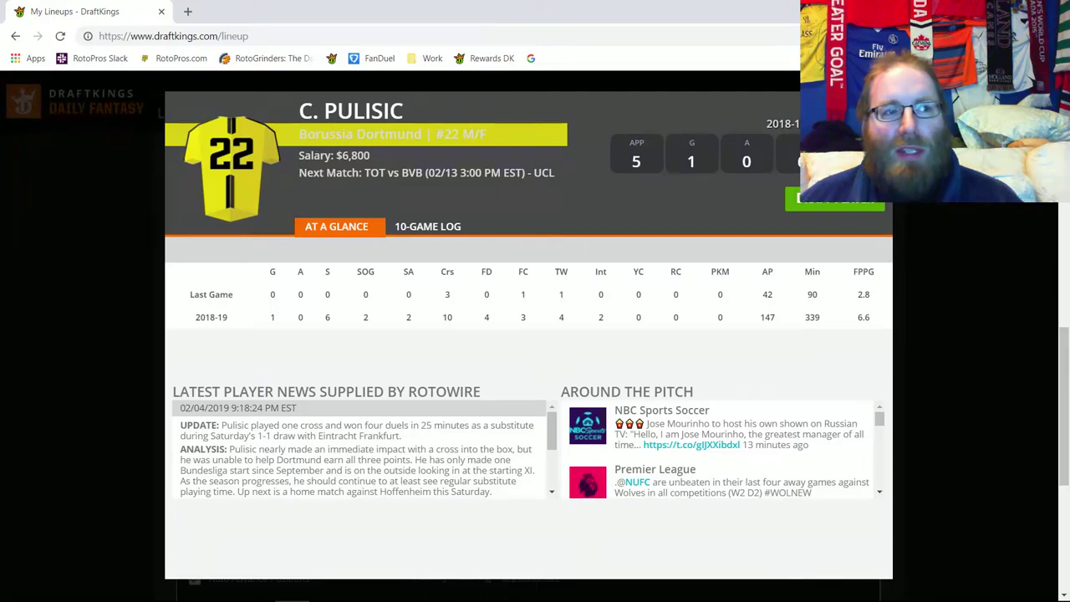
{"action": "left_click", "coordinate": [880, 105]}
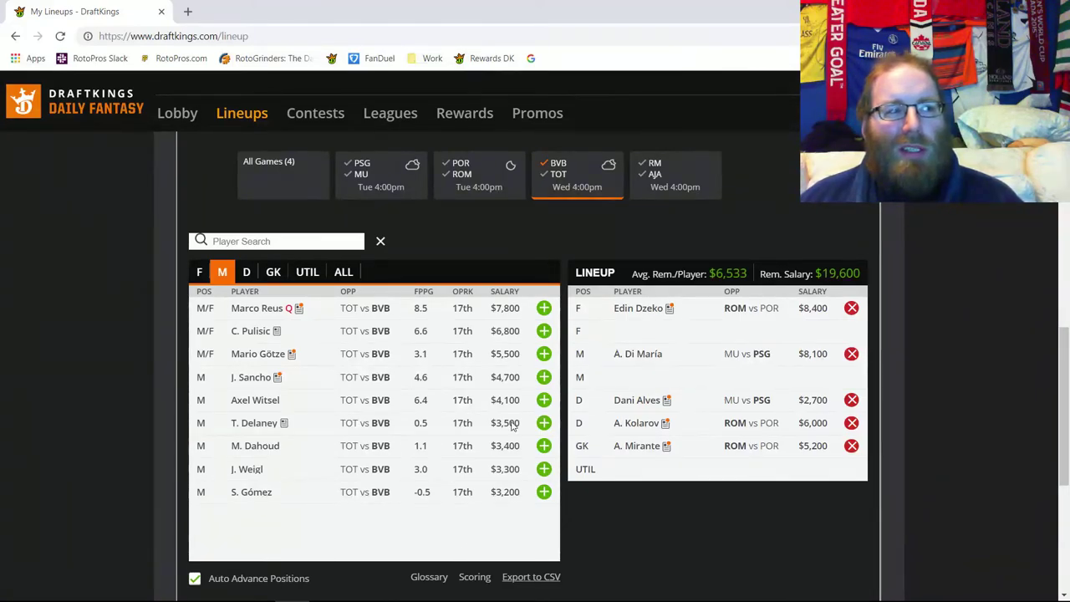
Examine Mario Götze's salary, recent news and 10-game log among the BVB midfielders
{"action": "left_click", "coordinate": [268, 358]}
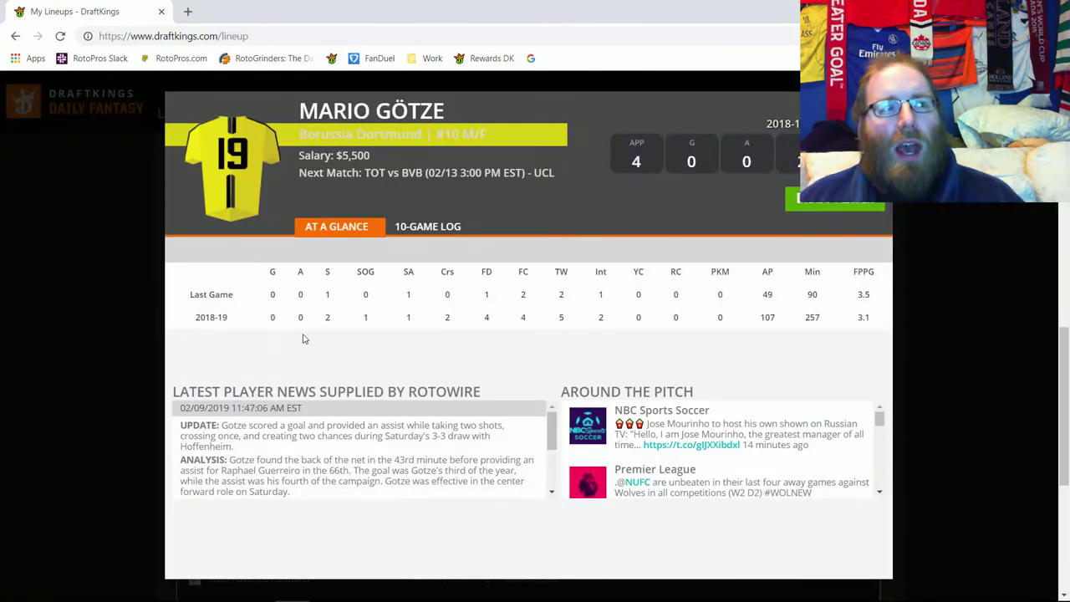
{"action": "double_click", "coordinate": [355, 155]}
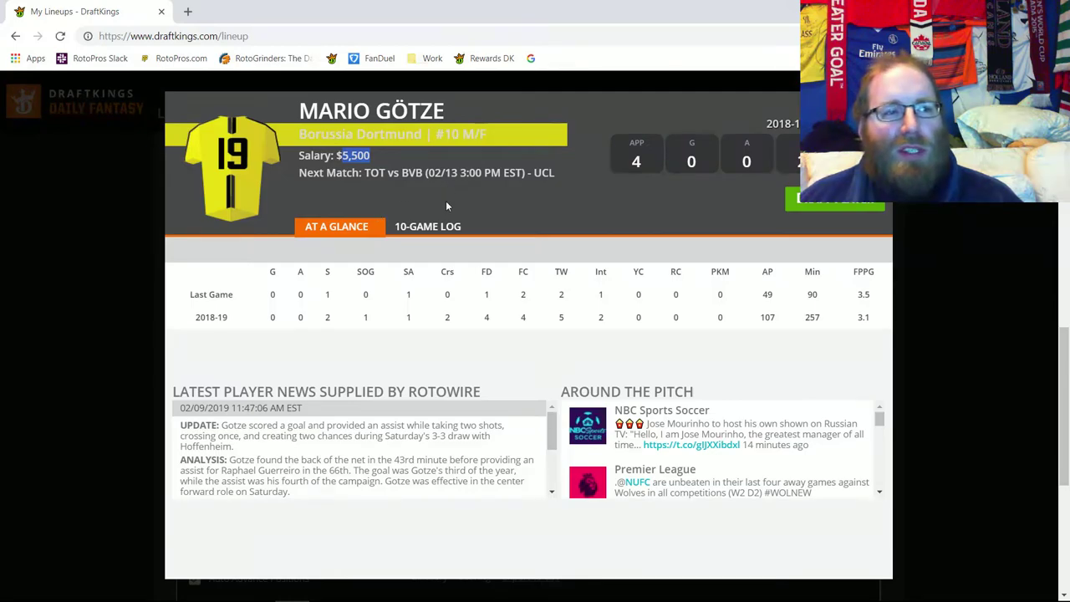
{"action": "left_click", "coordinate": [448, 228]}
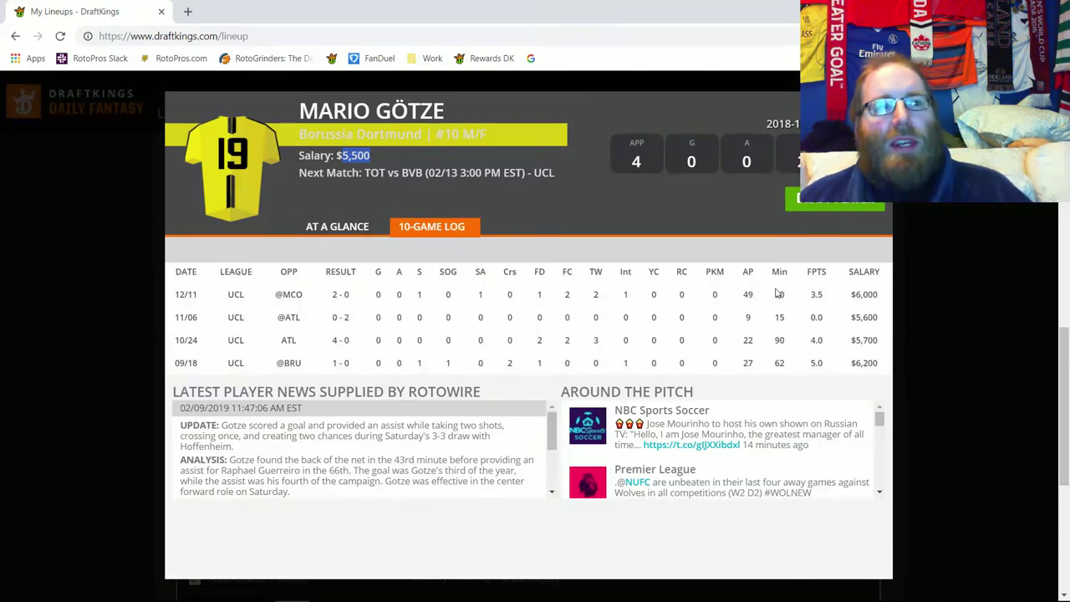
{"action": "scroll", "coordinate": [779, 292], "scroll_direction": "down", "scroll_amount": 1}
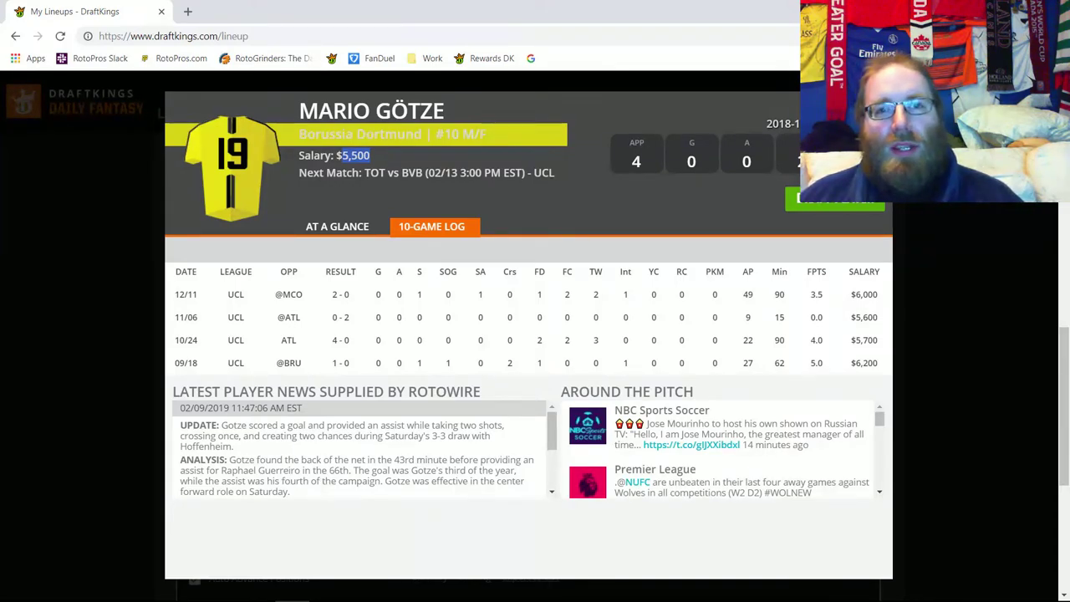
{"action": "left_click", "coordinate": [108, 258]}
{"action": "left_click", "coordinate": [249, 273]}
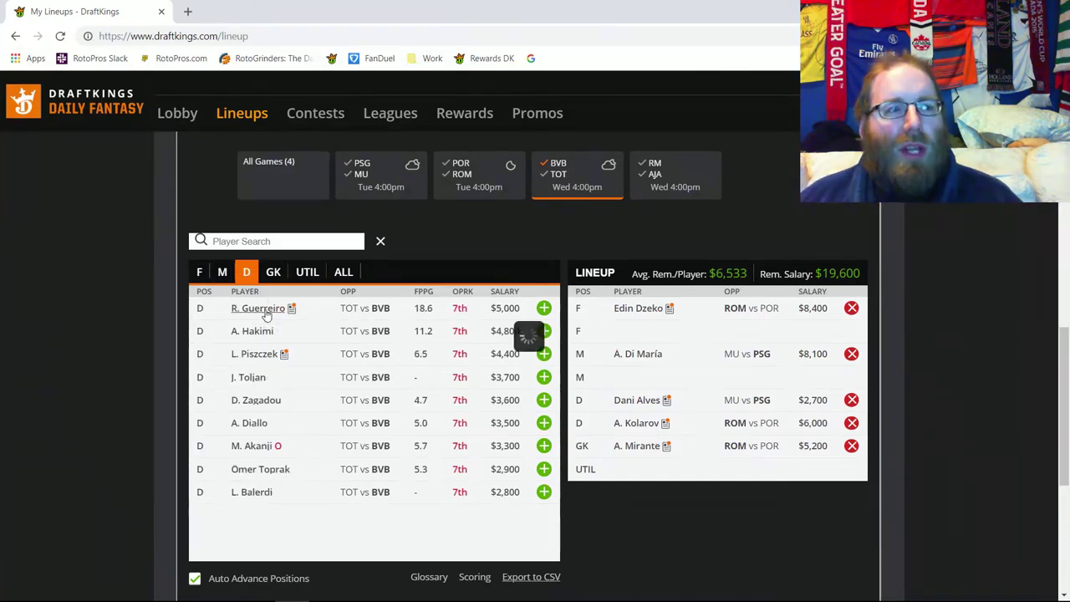
{"action": "left_click", "coordinate": [254, 309]}
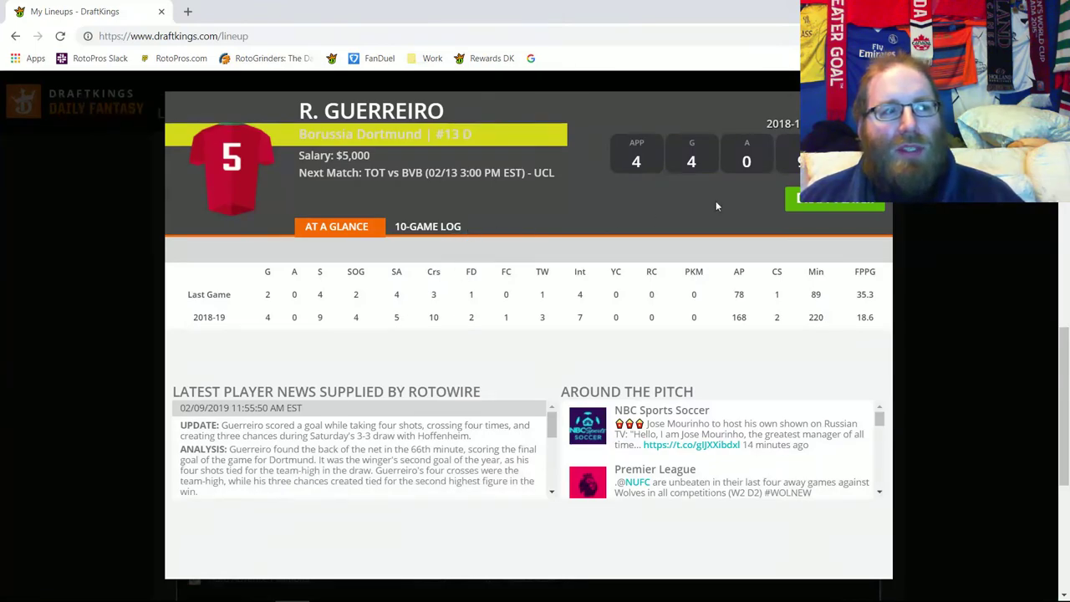
{"action": "key", "text": "Escape"}
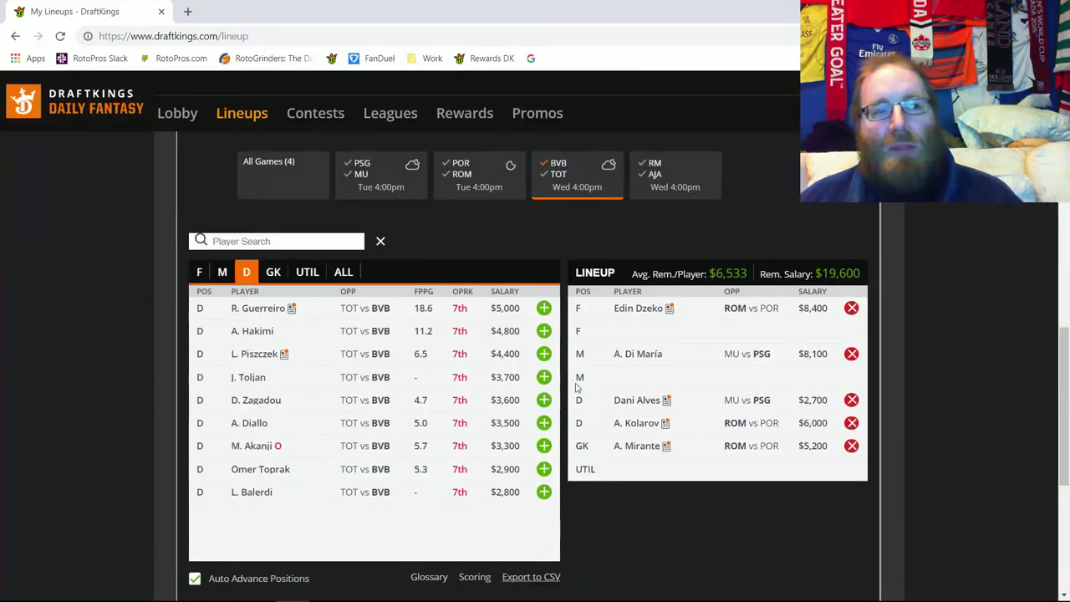
{"action": "left_click", "coordinate": [544, 309]}
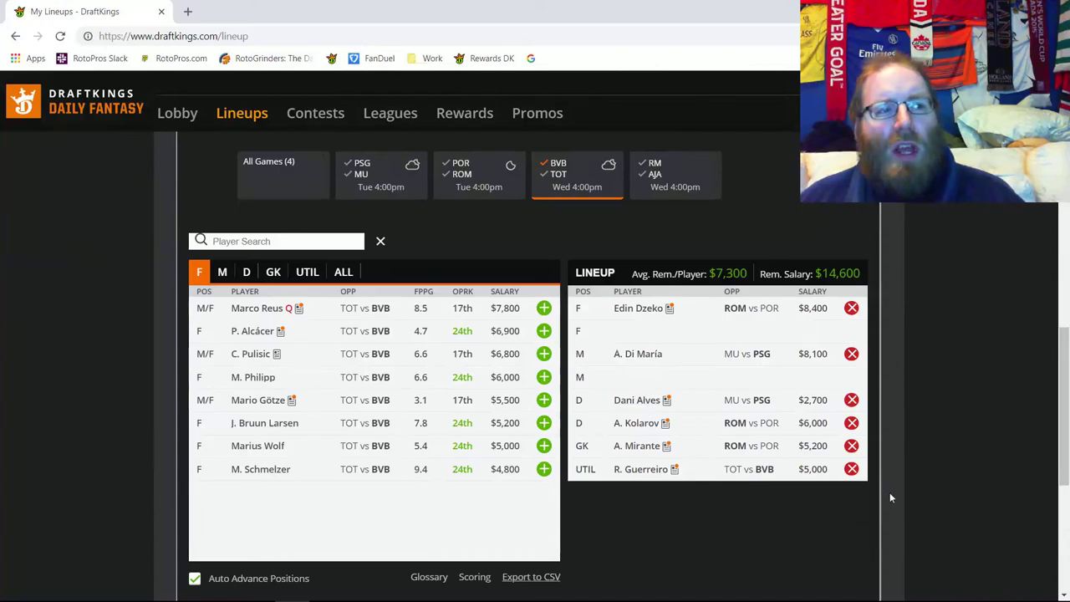
{"action": "left_click", "coordinate": [851, 469]}
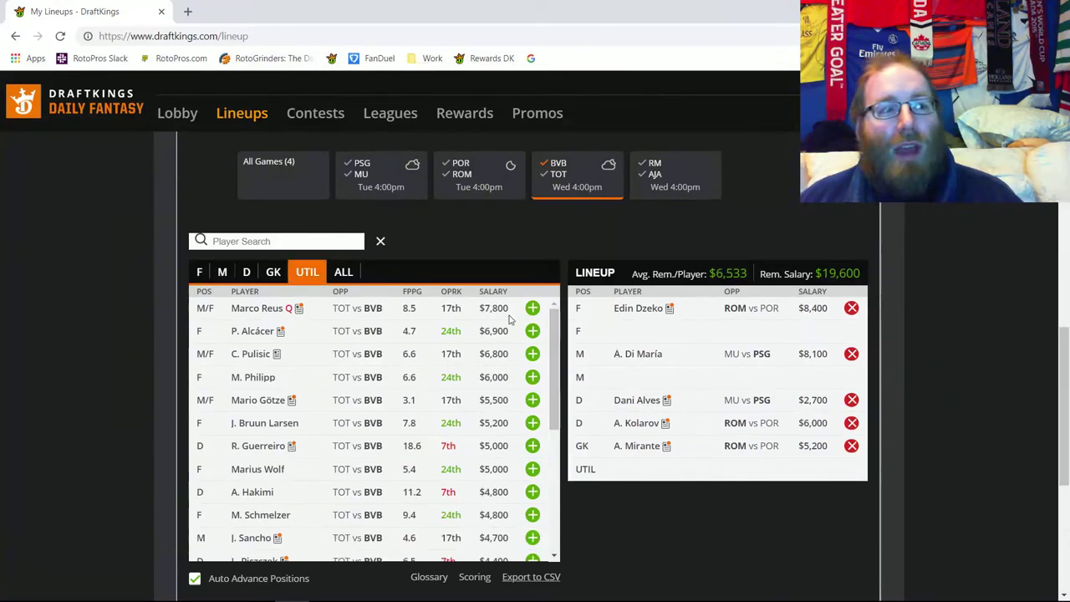
Check the season stats and latest news of BVB defender A. Hakimi
{"action": "left_click", "coordinate": [245, 272]}
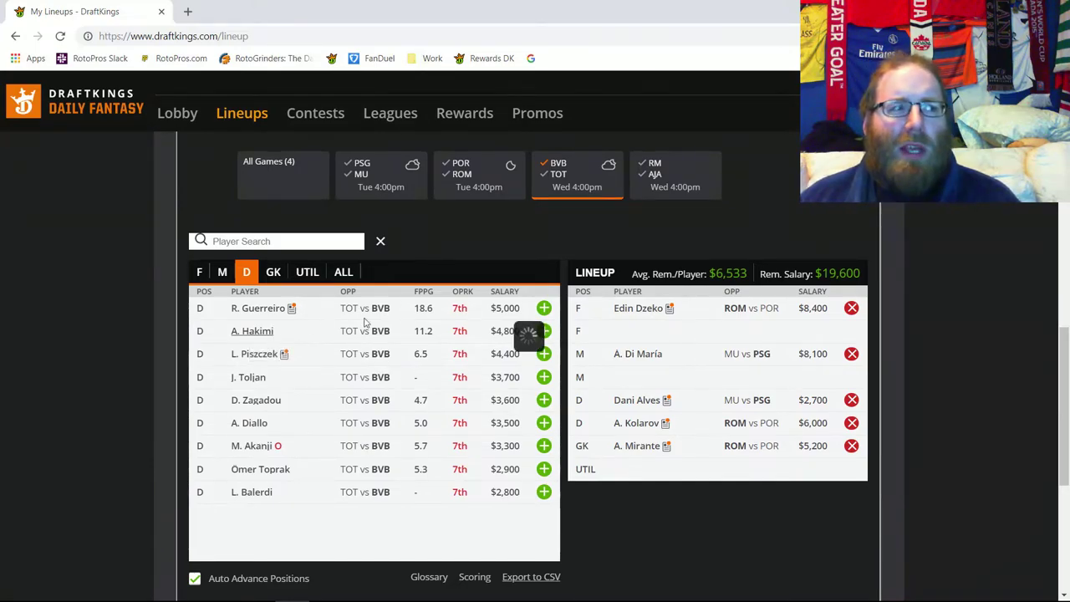
{"action": "left_click", "coordinate": [251, 332]}
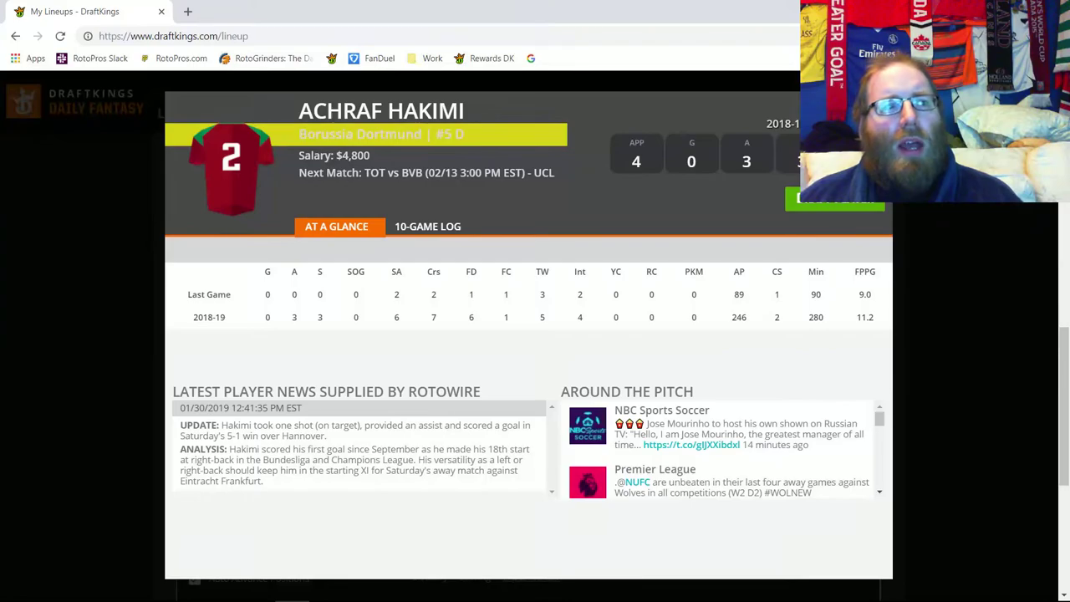
{"action": "key", "text": "Escape"}
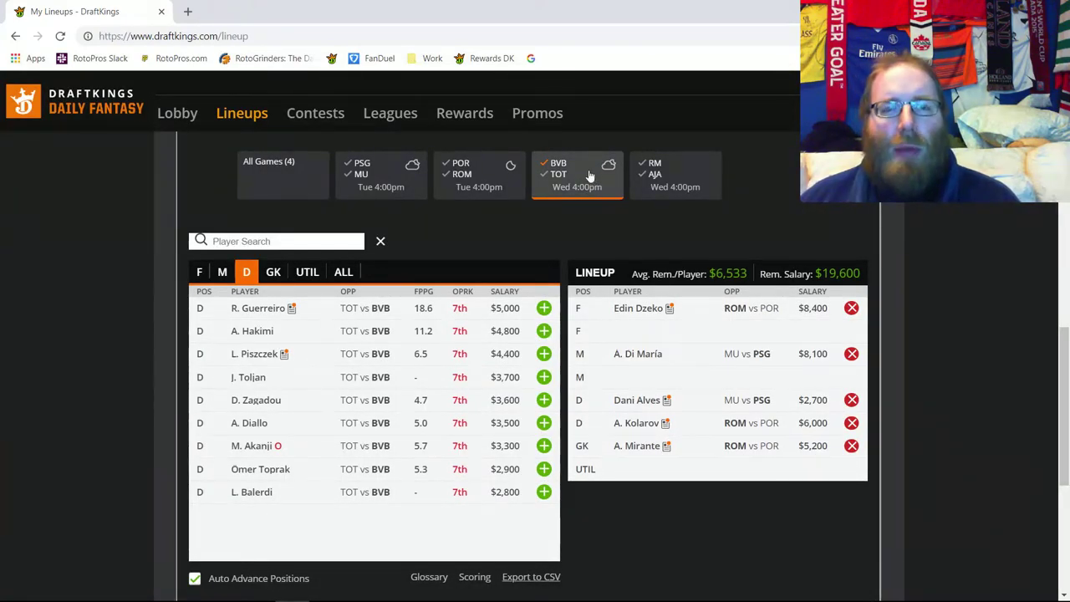
Review the BVB midfielders and forwards, and check P. Alcácer's stats and latest news
{"action": "left_click", "coordinate": [222, 272]}
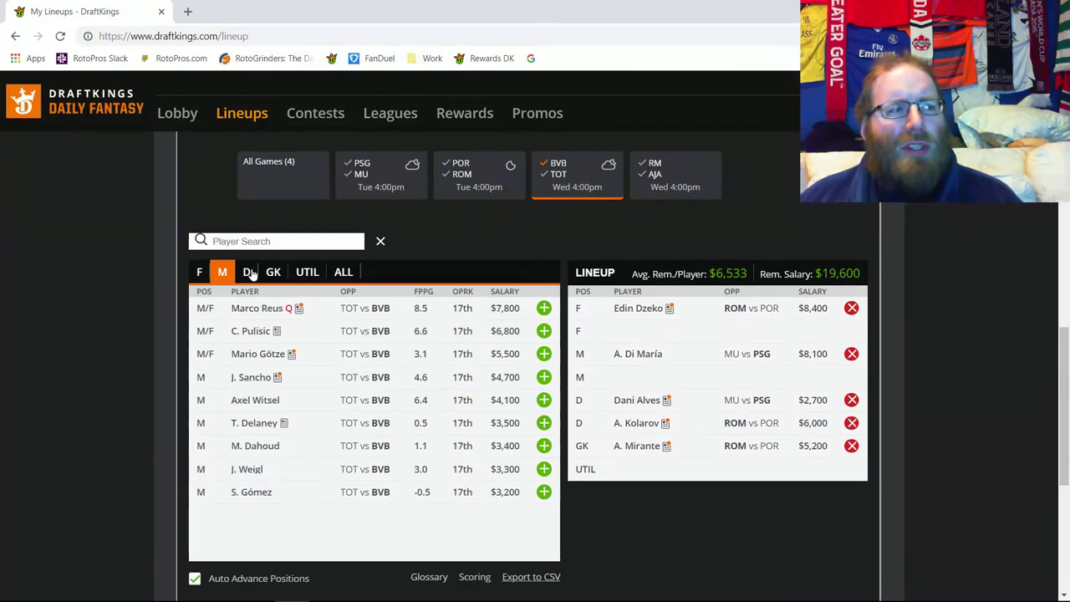
{"action": "left_click", "coordinate": [199, 273]}
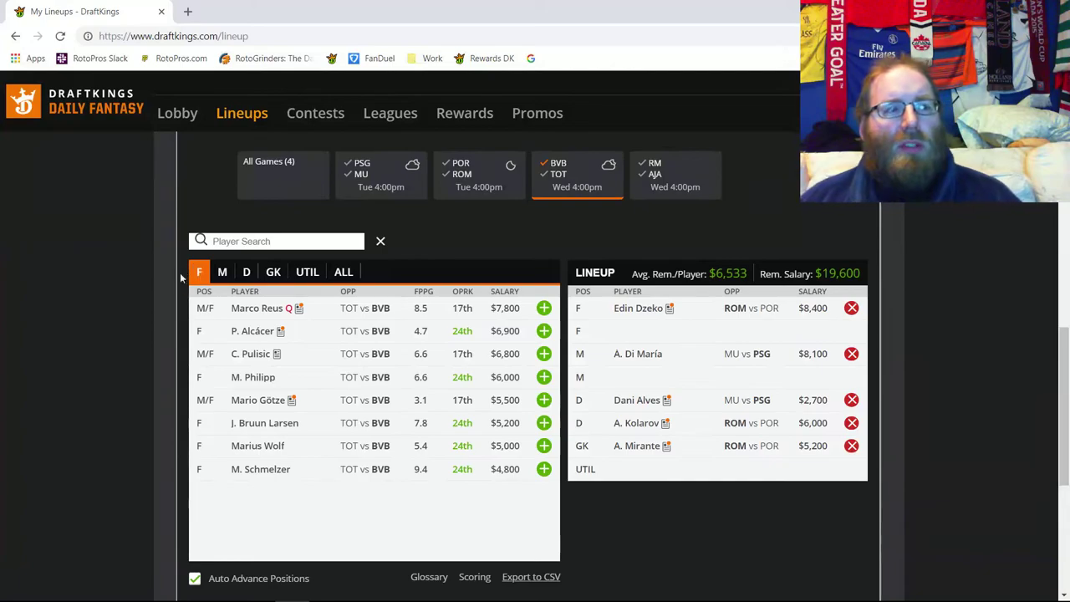
{"action": "left_click", "coordinate": [258, 336]}
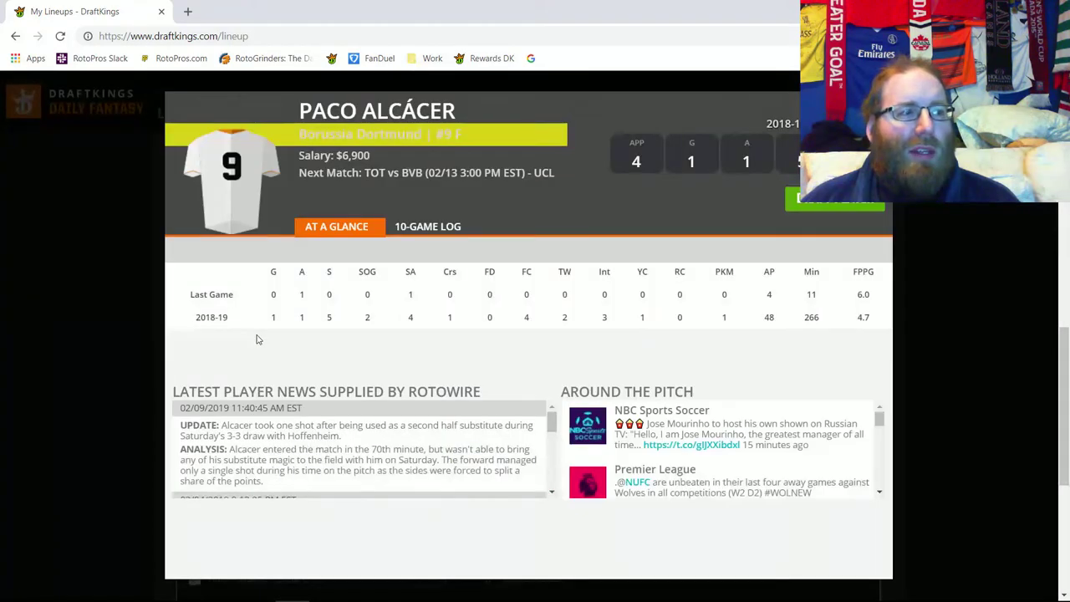
{"action": "key", "text": "Escape"}
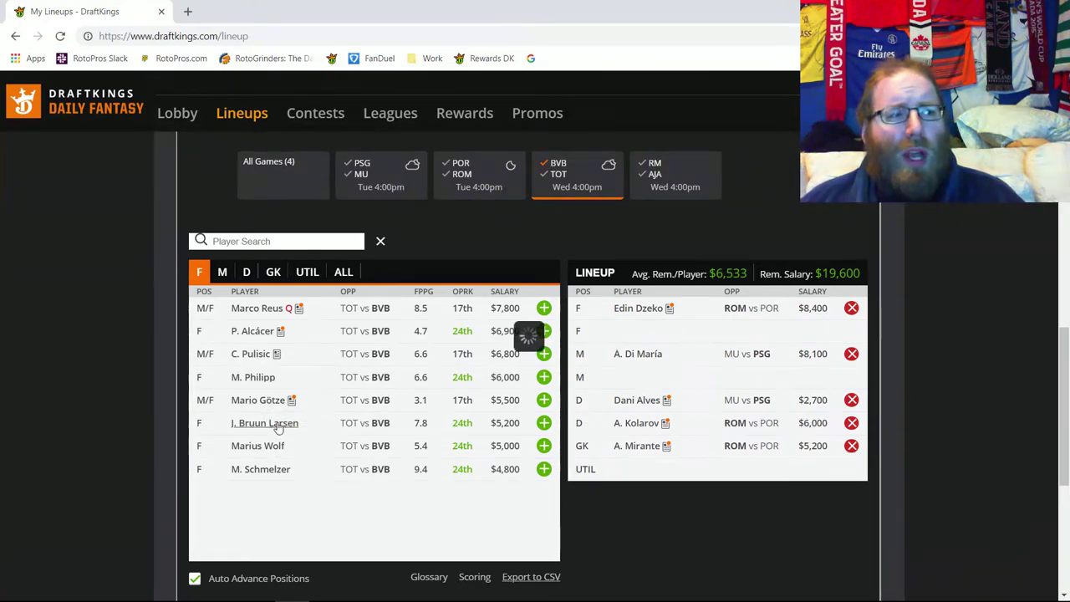
Examine the minutes played in BVB forward J. Bruun Larsen's 10-game log
{"action": "left_click", "coordinate": [271, 424]}
{"action": "left_click", "coordinate": [427, 232]}
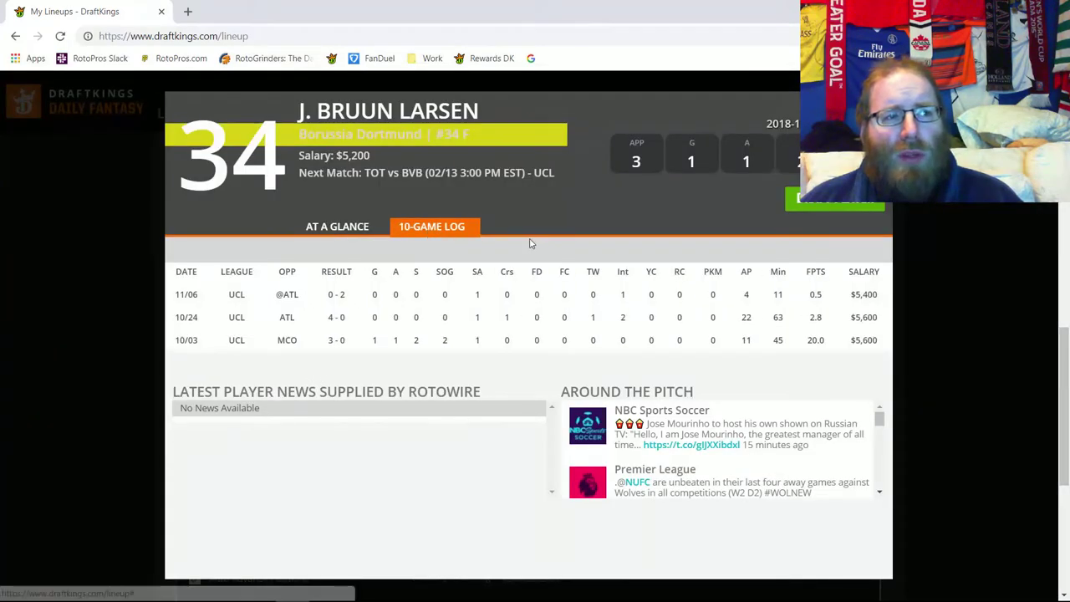
{"action": "double_click", "coordinate": [777, 296]}
{"action": "key", "text": "Escape"}
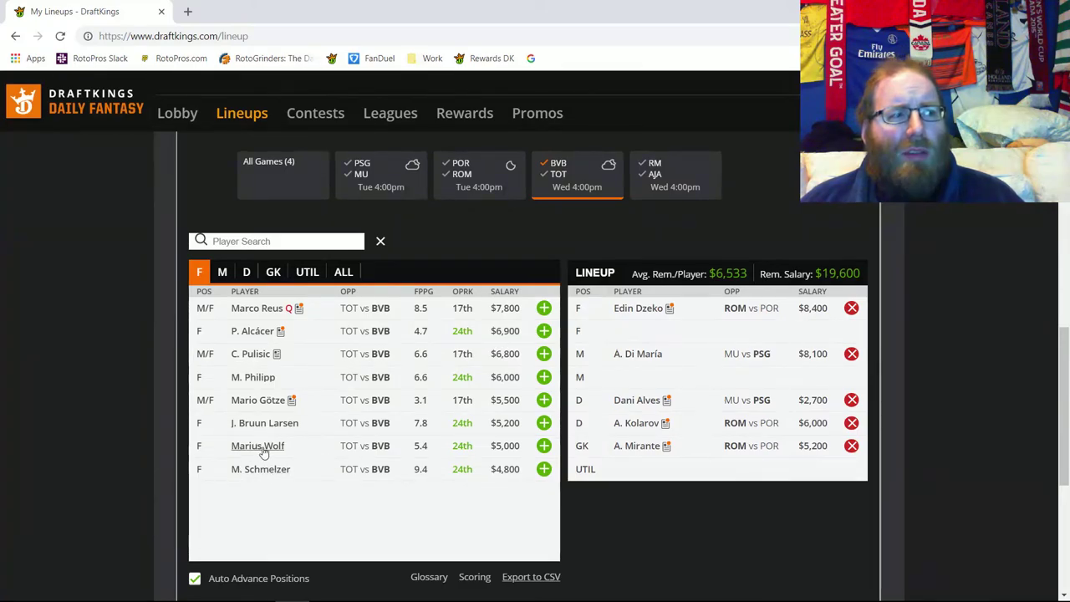
Check BVB forward Marius Wolf's stats and M. Schmelzer's 10-game log
{"action": "left_click", "coordinate": [259, 447]}
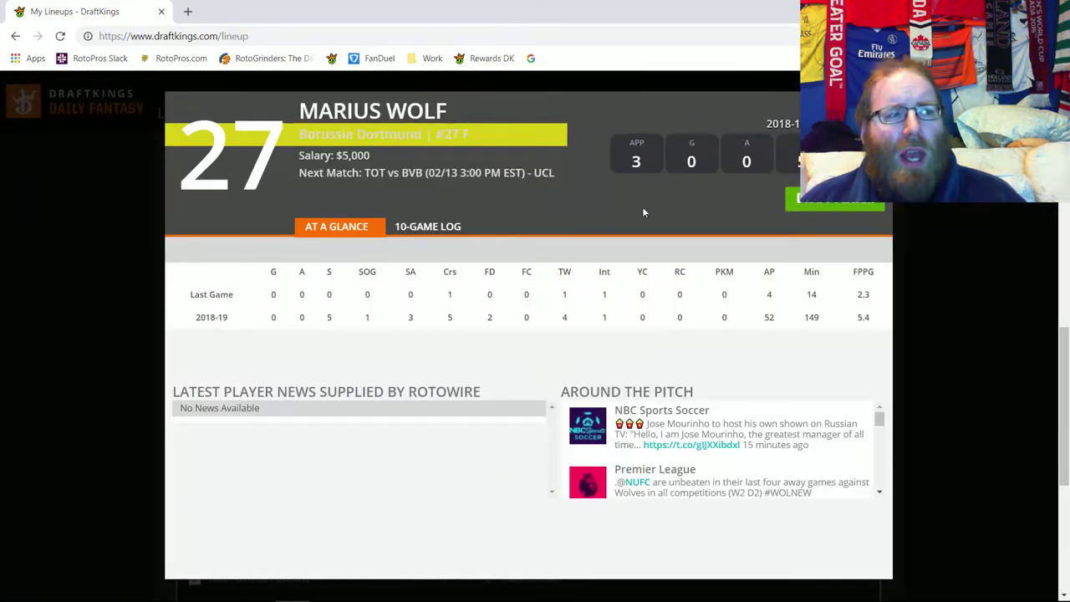
{"action": "key", "text": "Escape"}
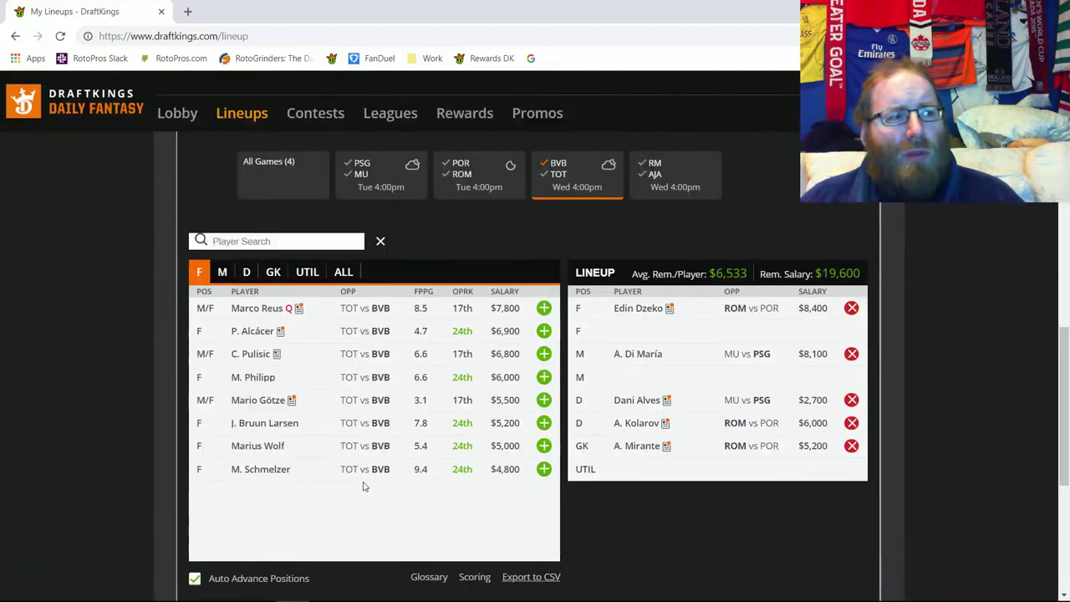
{"action": "left_click", "coordinate": [259, 469]}
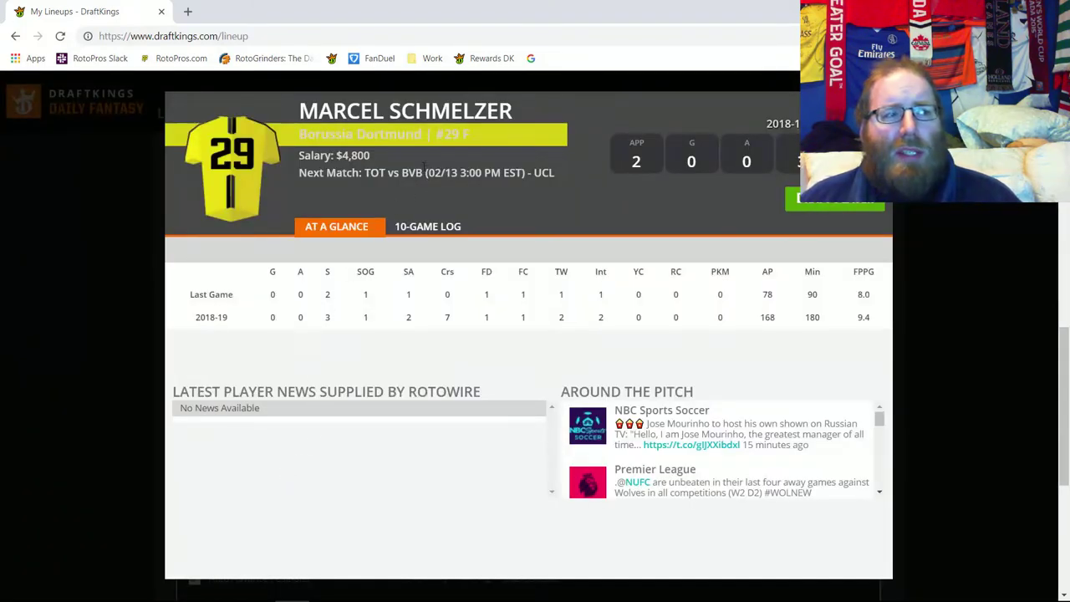
{"action": "left_click", "coordinate": [442, 226]}
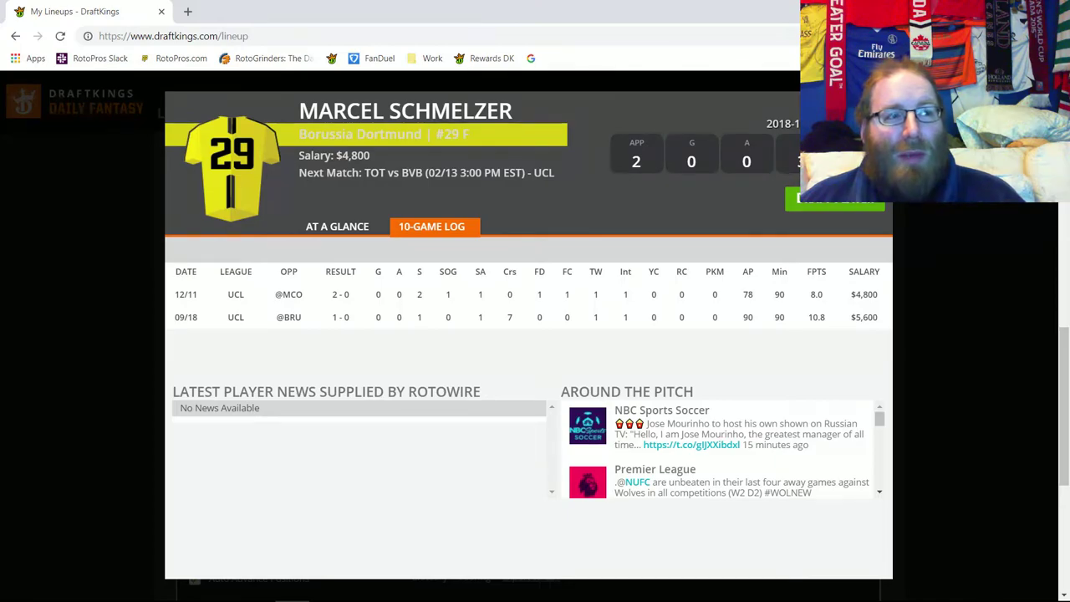
{"action": "key", "text": "Escape"}
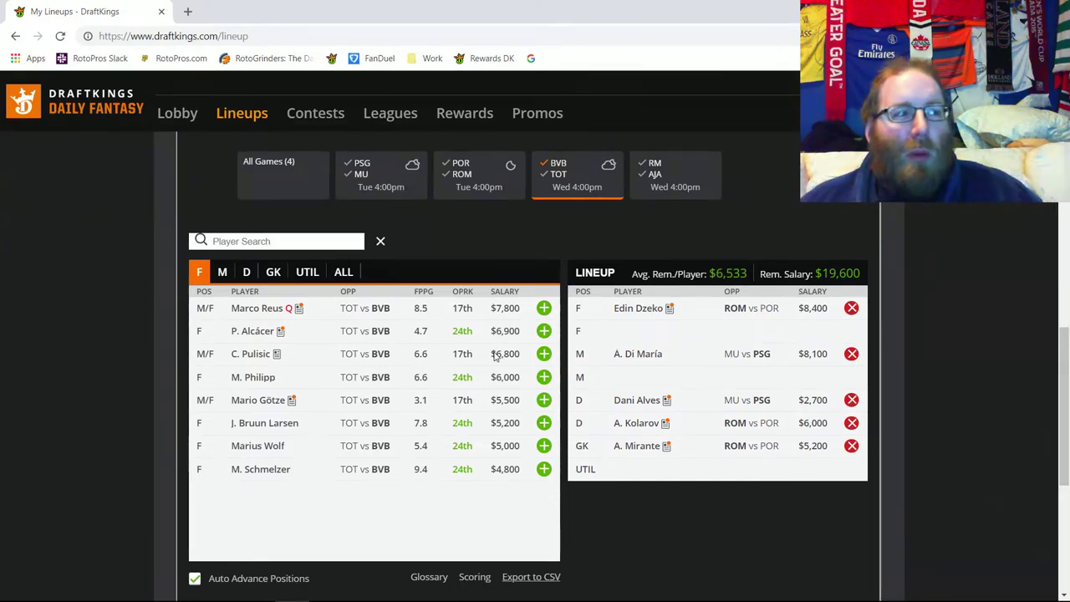
Switch the player pool from BVB to TOT and add C. Eriksen as the second midfielder
{"action": "left_click", "coordinate": [557, 174]}
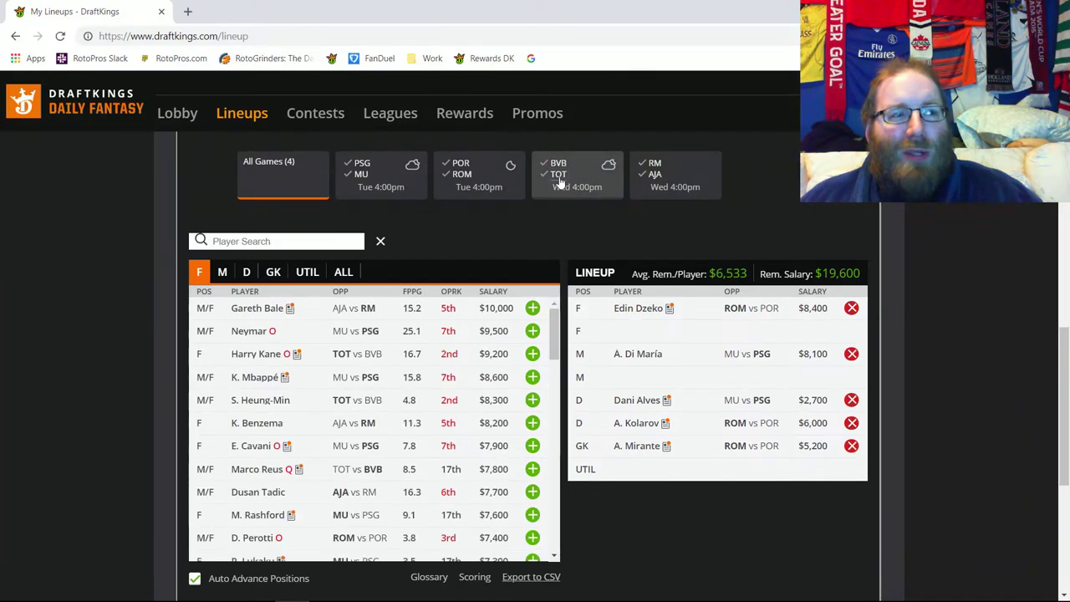
{"action": "left_click", "coordinate": [223, 273]}
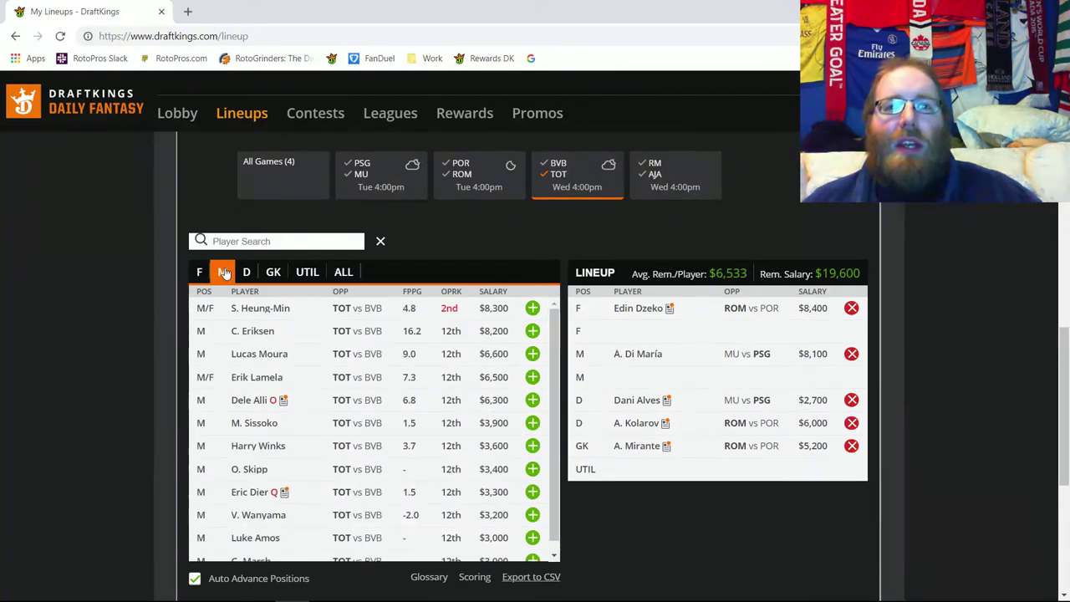
{"action": "left_click", "coordinate": [533, 331]}
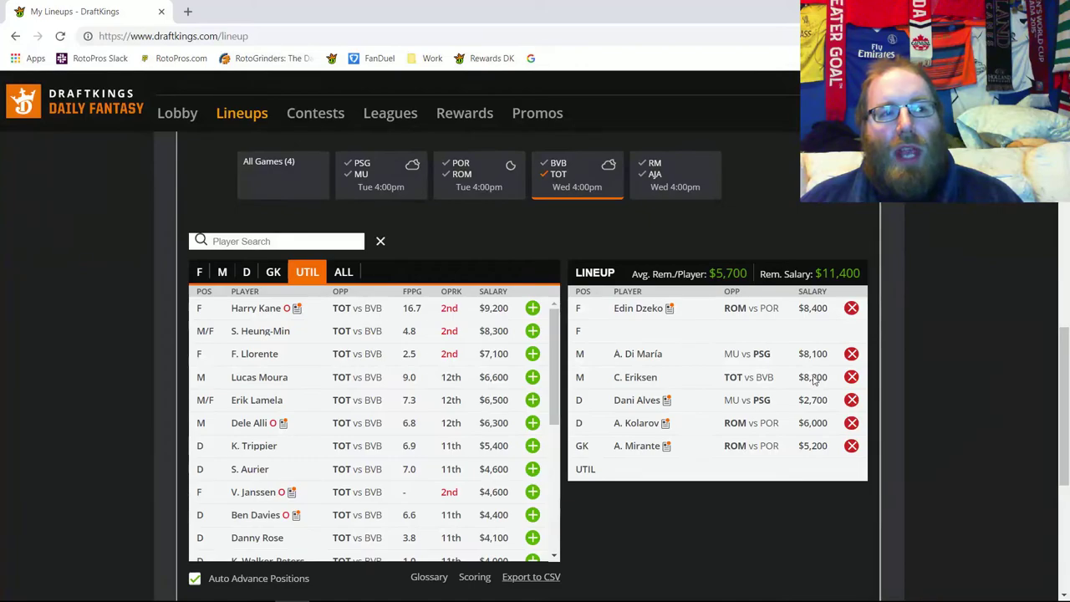
Move A. Di María from midfield to the second forward slot using the PSG player pool, and reset the pool to all games
{"action": "left_click", "coordinate": [851, 353]}
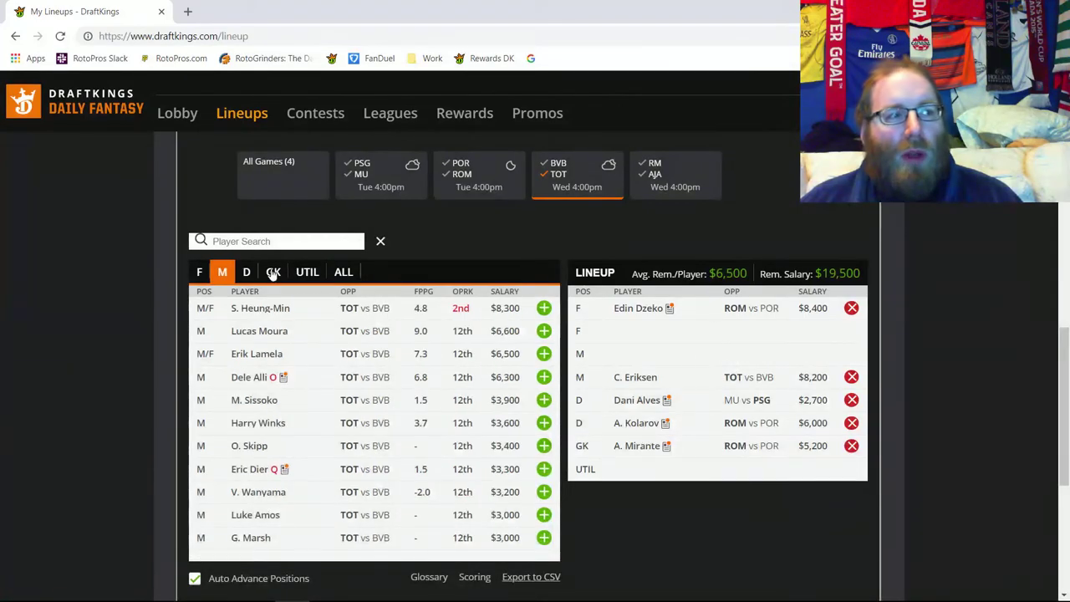
{"action": "left_click", "coordinate": [201, 272]}
{"action": "left_click", "coordinate": [368, 171]}
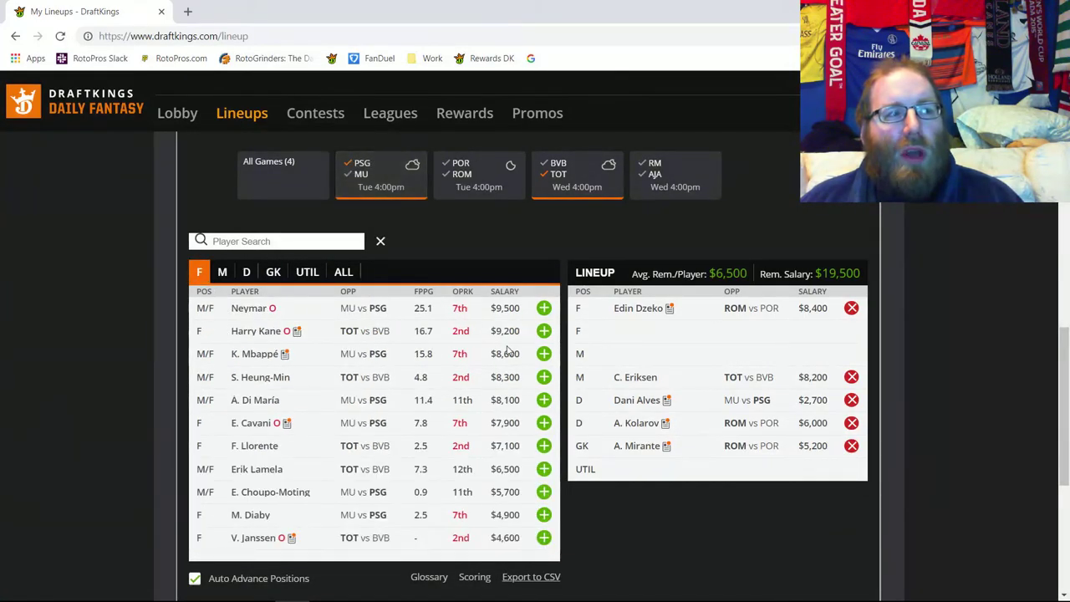
{"action": "left_click", "coordinate": [544, 401]}
{"action": "left_click", "coordinate": [564, 186]}
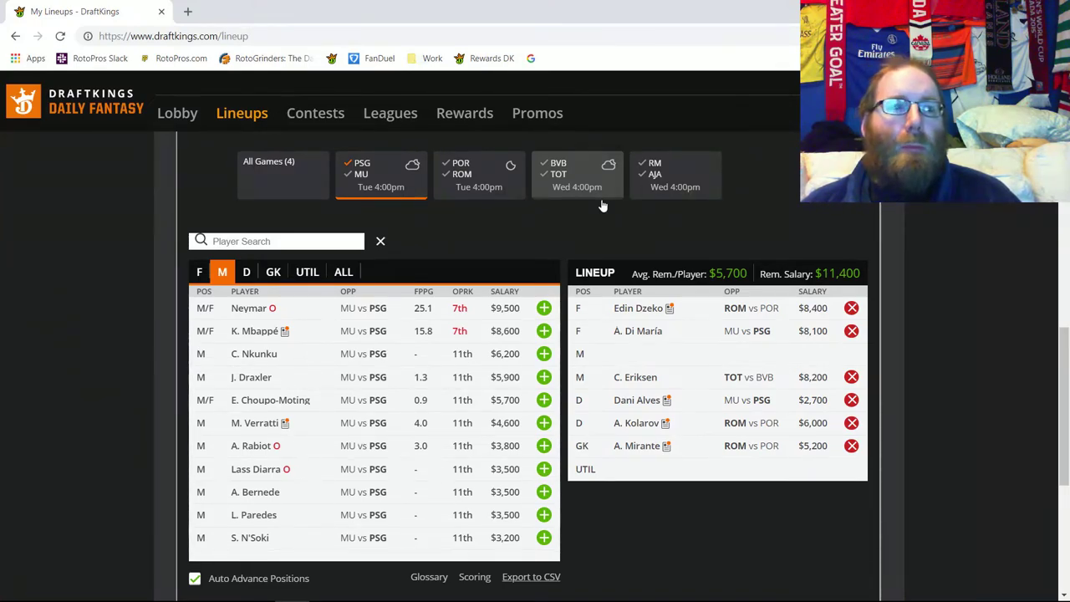
{"action": "left_click", "coordinate": [359, 172]}
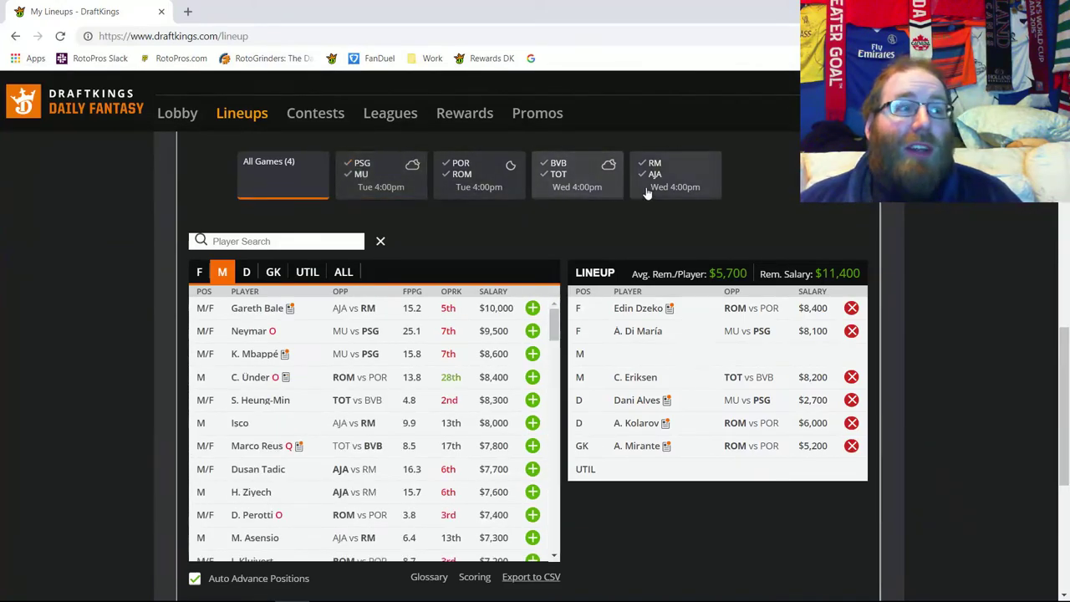
Limit the player pool to the RM–AJA game and remove Edin Dzeko from the first forward slot
{"action": "left_click", "coordinate": [648, 182]}
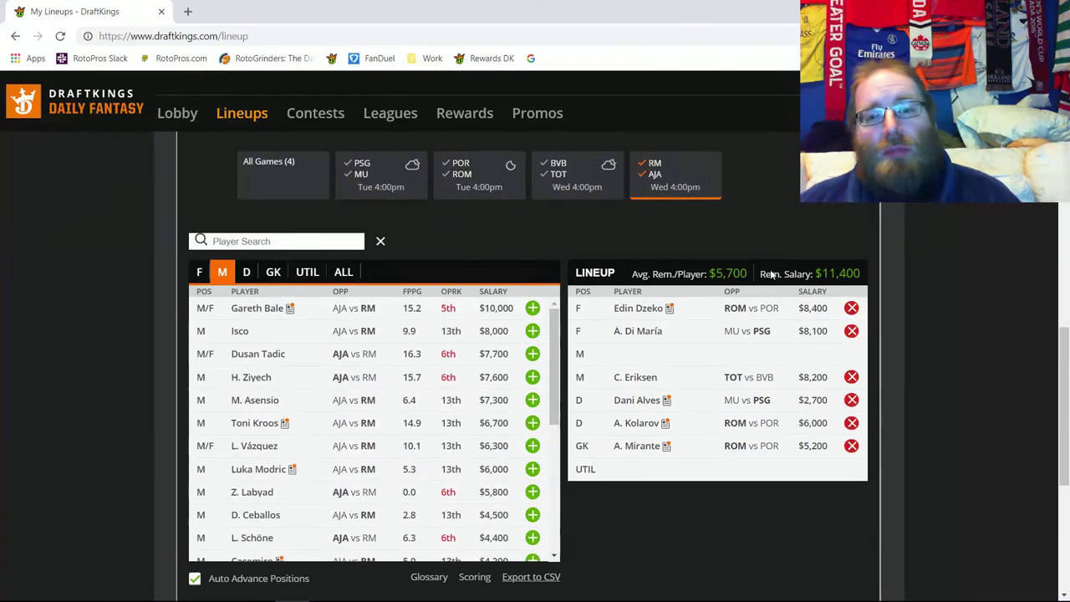
{"action": "left_click", "coordinate": [851, 308]}
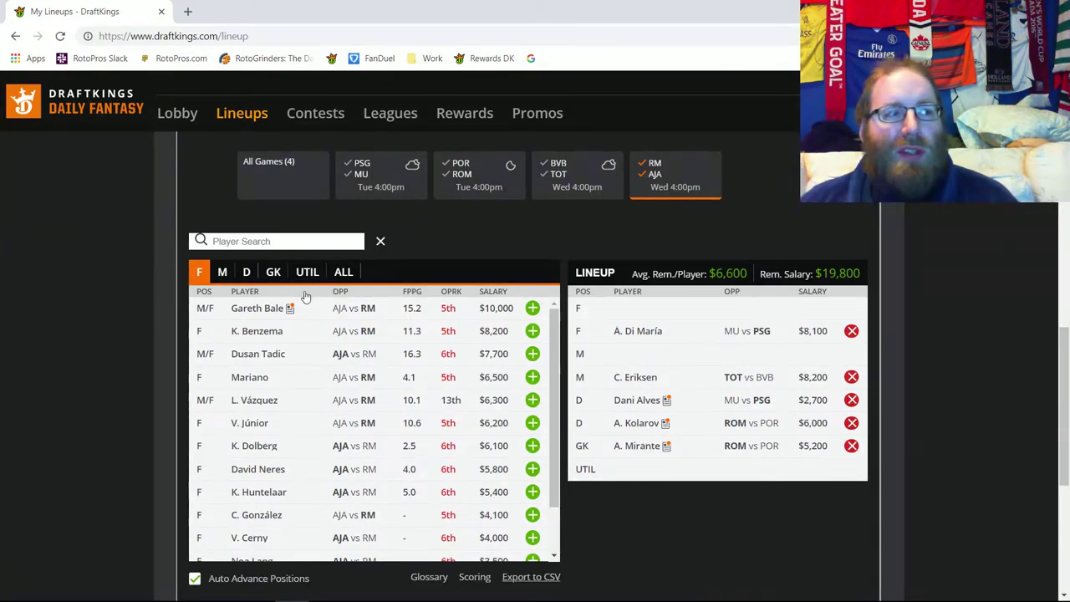
Review the RM–AJA goalkeepers and examine AJA goalkeeper André Onana's stats and 10-game log
{"action": "left_click", "coordinate": [273, 274]}
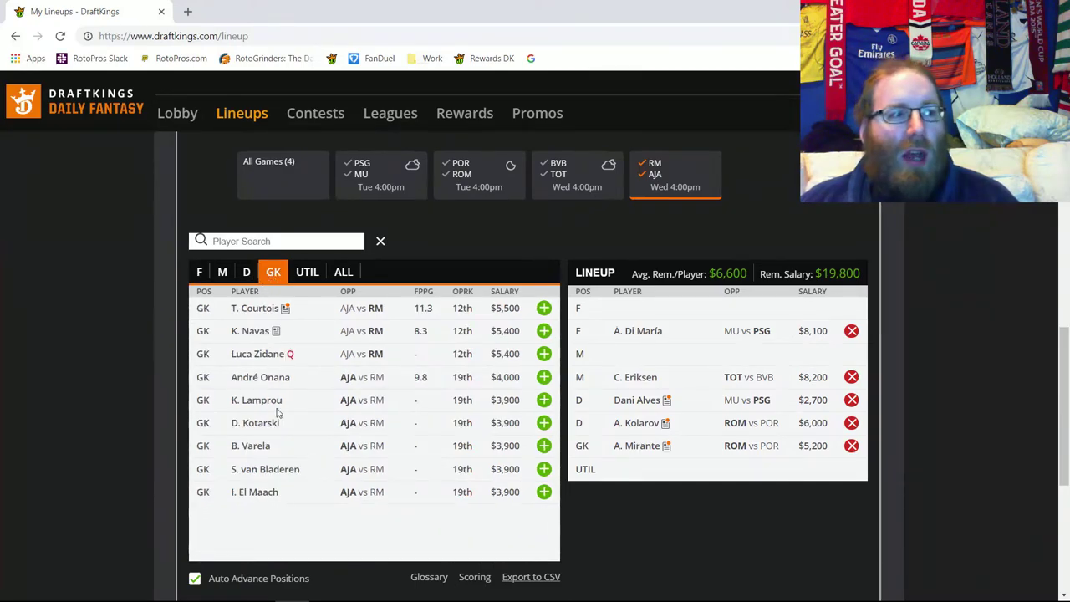
{"action": "left_click", "coordinate": [276, 377]}
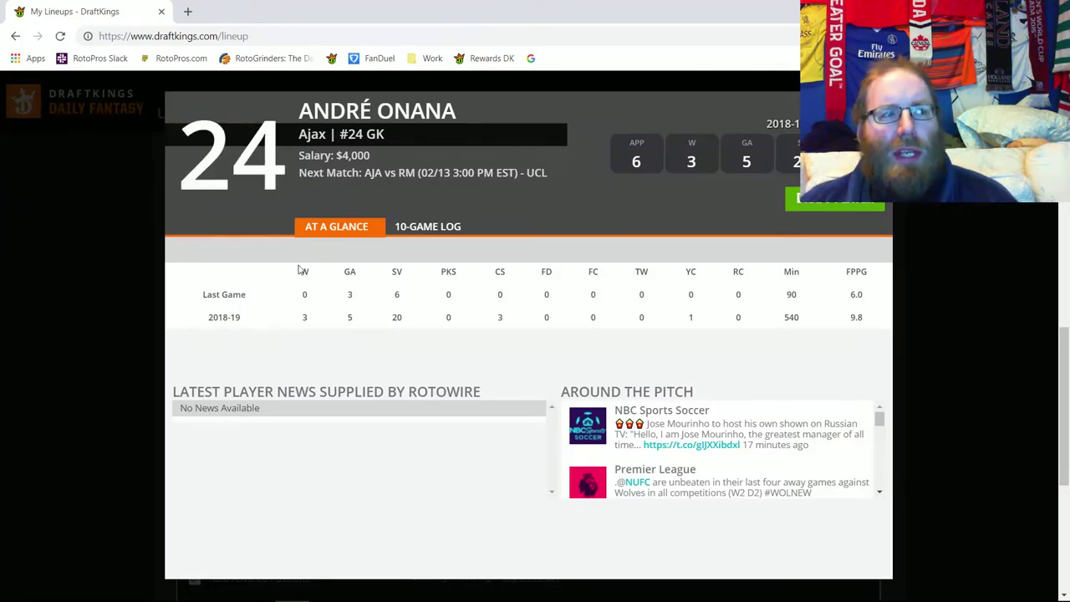
{"action": "left_click", "coordinate": [427, 235]}
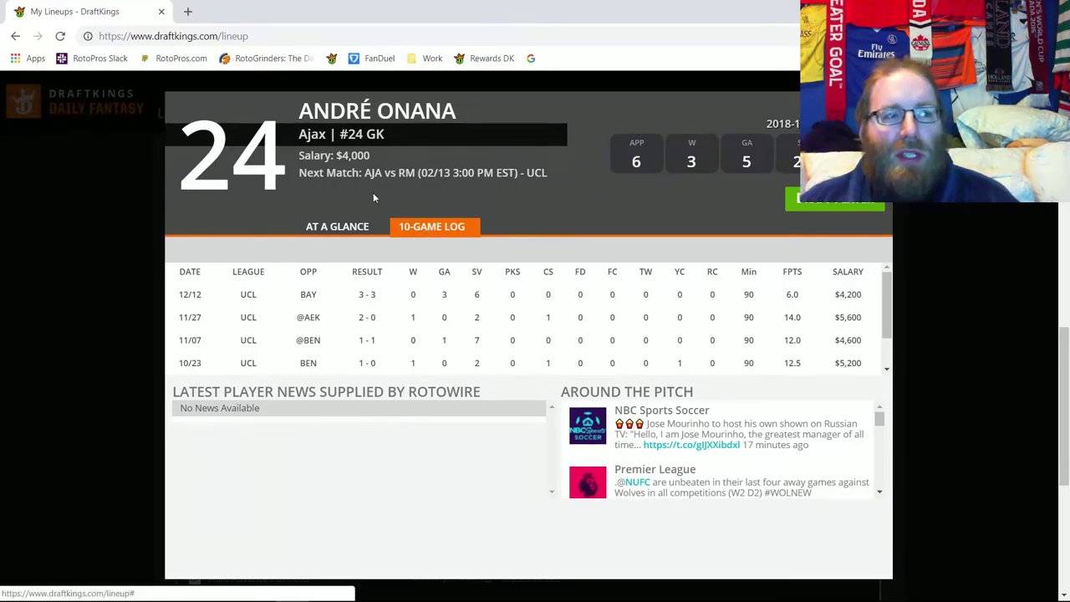
{"action": "scroll", "coordinate": [711, 306], "scroll_direction": "down", "scroll_amount": 2}
{"action": "scroll", "coordinate": [712, 306], "scroll_direction": "up", "scroll_amount": 2}
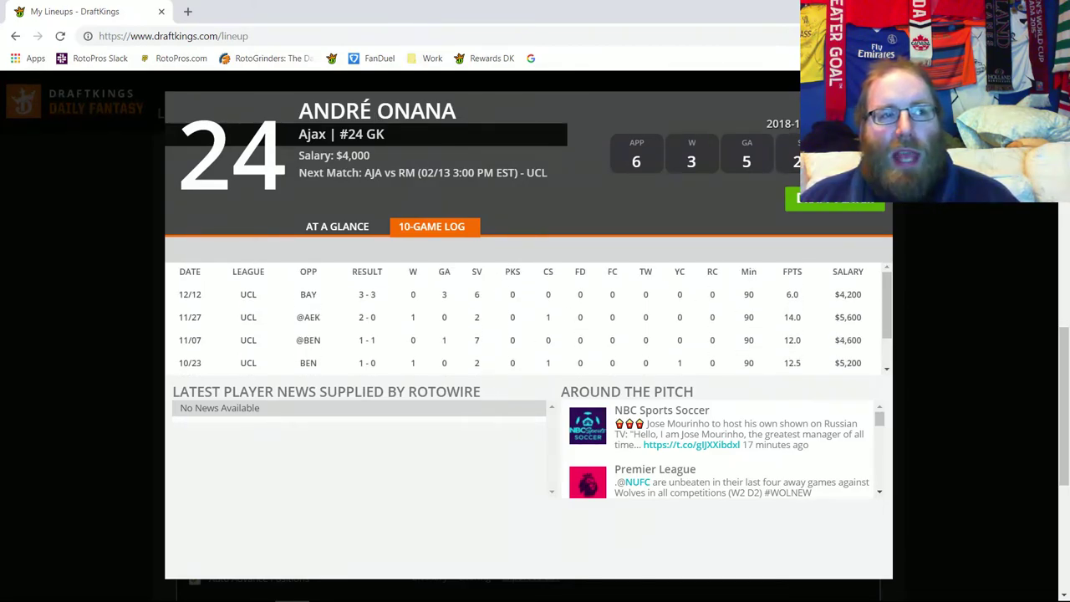
{"action": "key", "text": "Escape"}
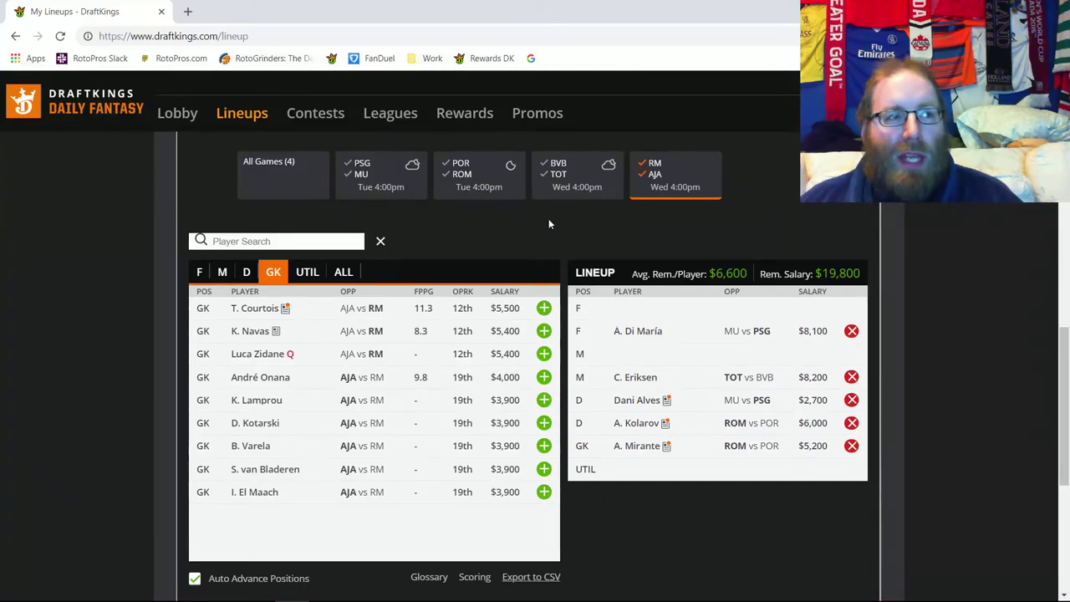
Compare the RM–AJA goalkeepers with those of the POR–ROM game
{"action": "left_click", "coordinate": [479, 182]}
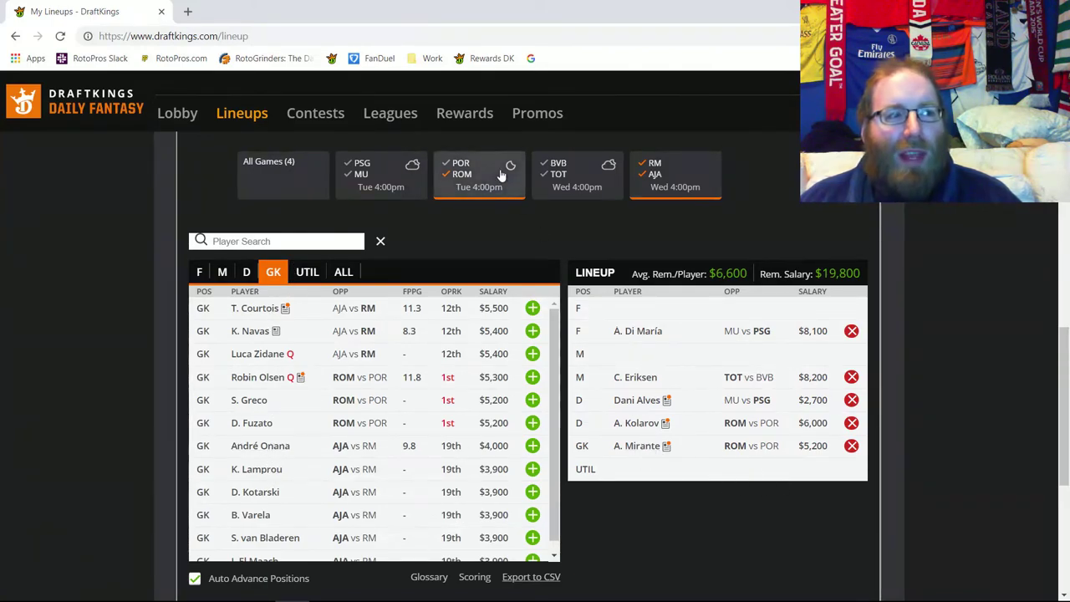
{"action": "left_click", "coordinate": [464, 179]}
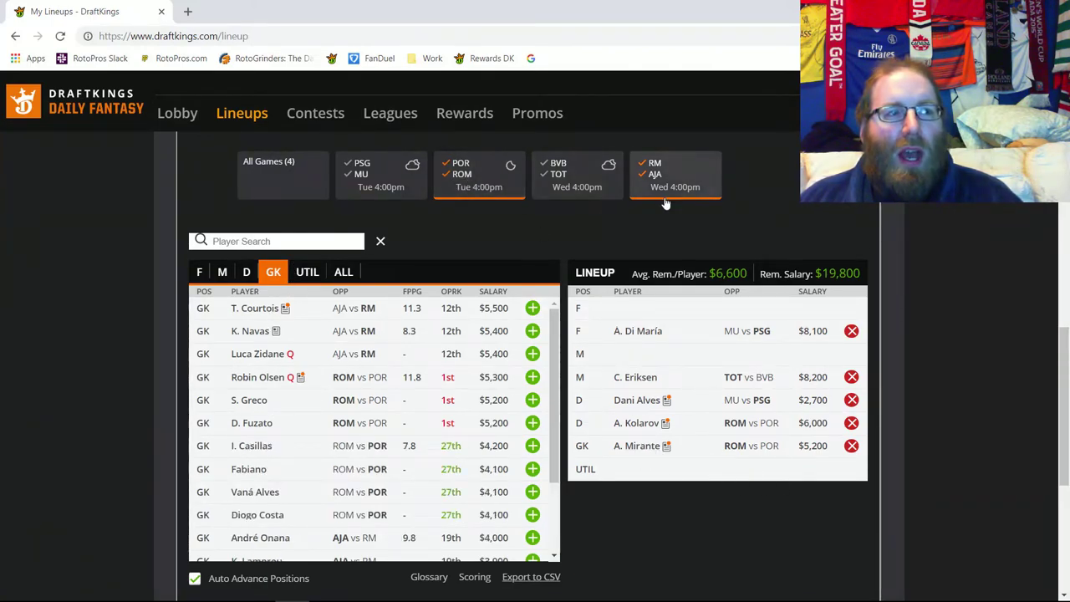
{"action": "left_click", "coordinate": [465, 179]}
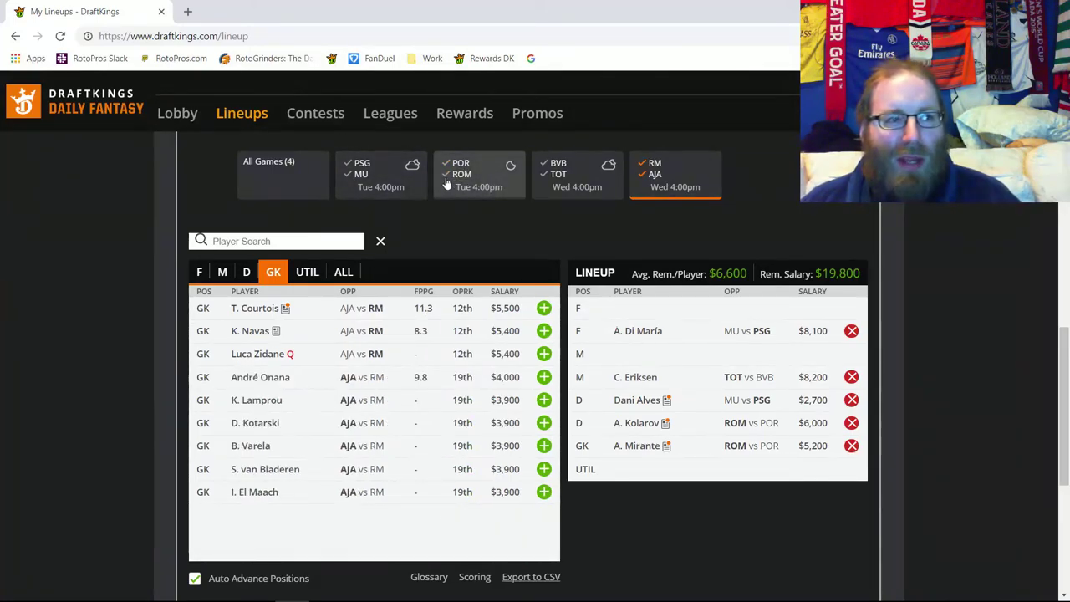
Narrow the player pool to AJA and check midfielder L. Schöne's stats and 10-game log
{"action": "left_click", "coordinate": [657, 166]}
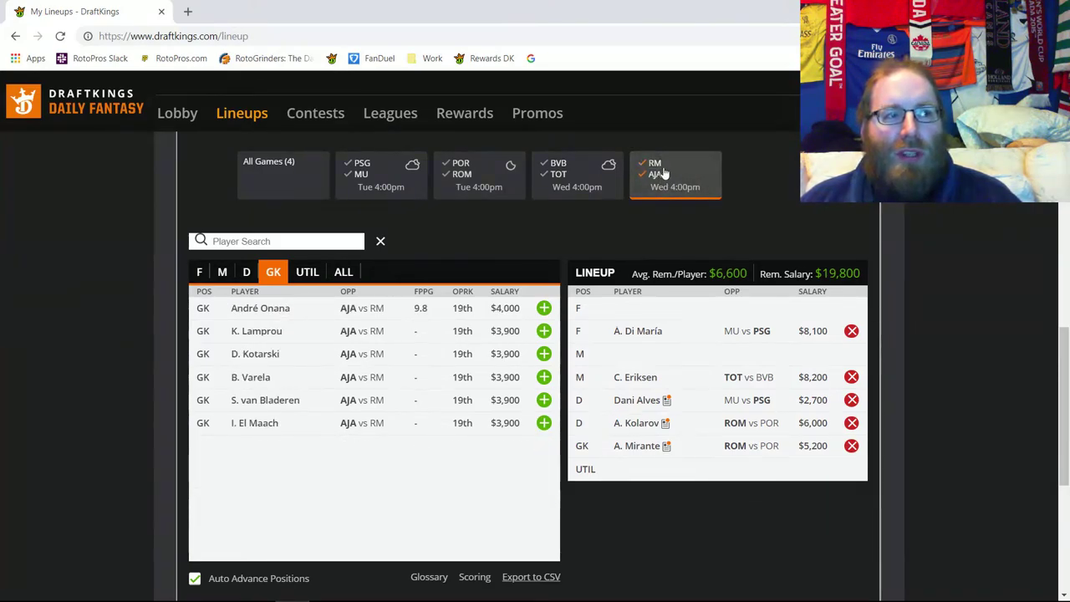
{"action": "left_click", "coordinate": [251, 274]}
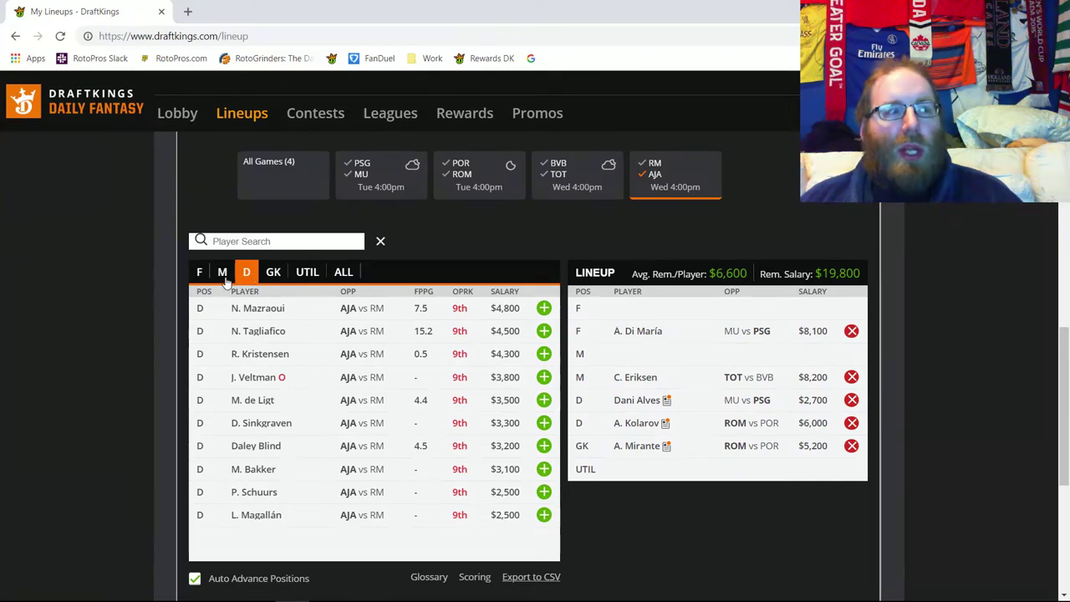
{"action": "left_click", "coordinate": [223, 279]}
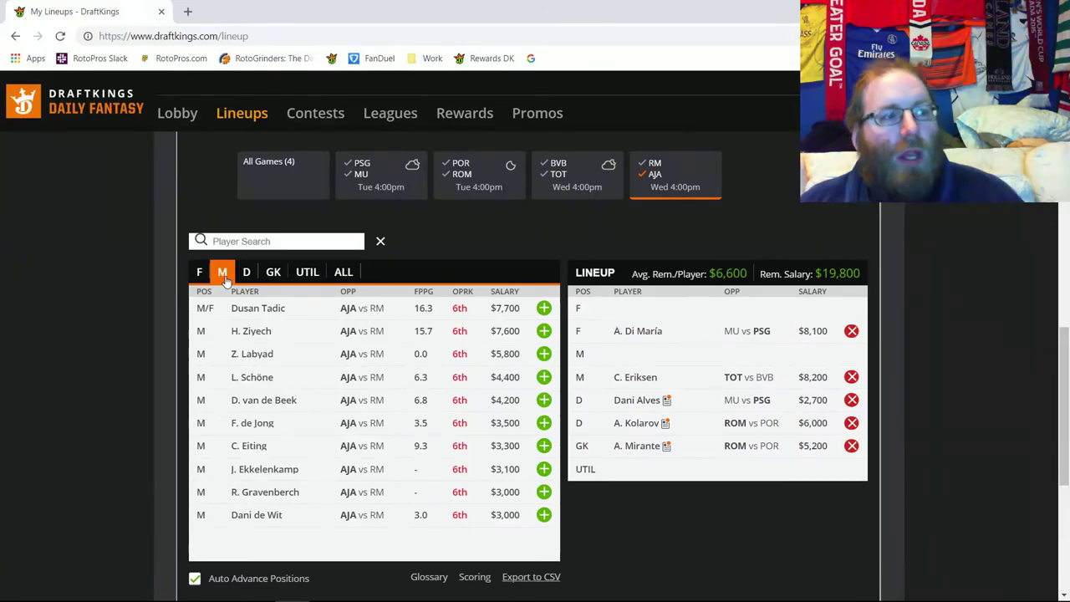
{"action": "left_click", "coordinate": [252, 378]}
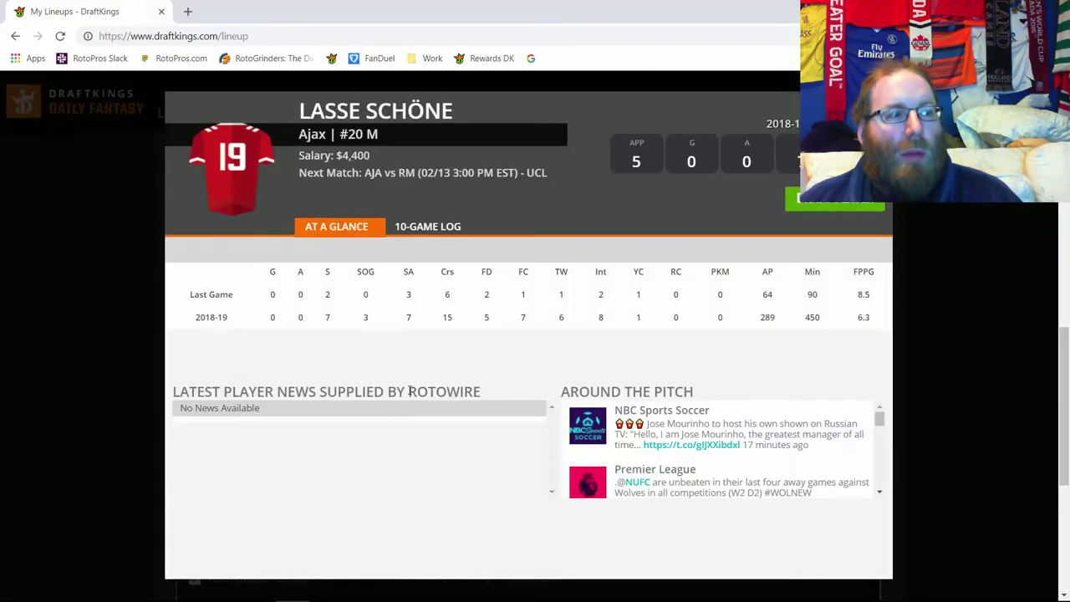
{"action": "left_click", "coordinate": [470, 228]}
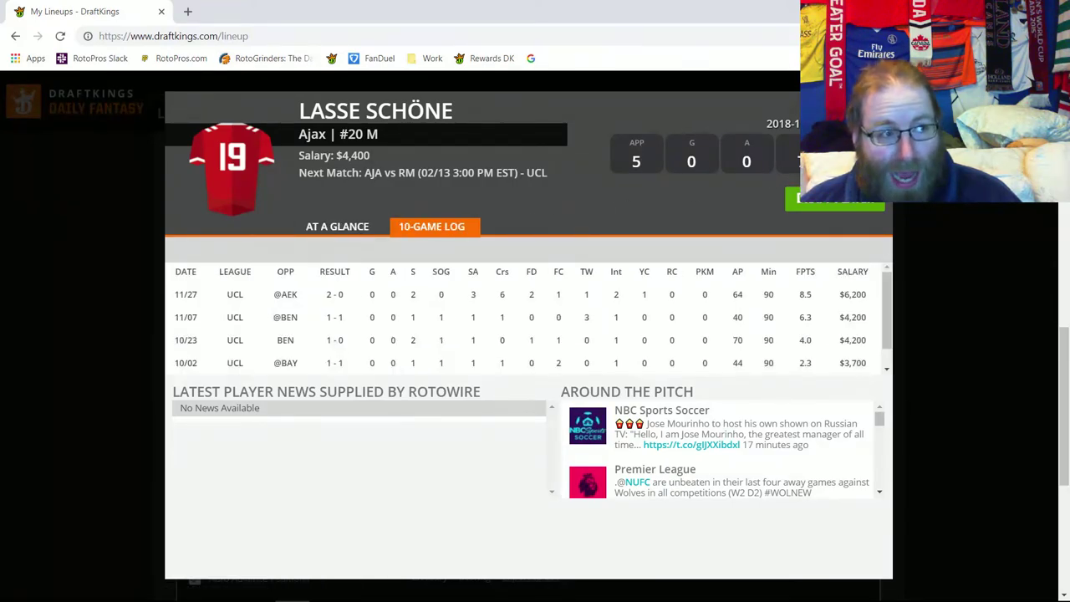
{"action": "key", "text": "Escape"}
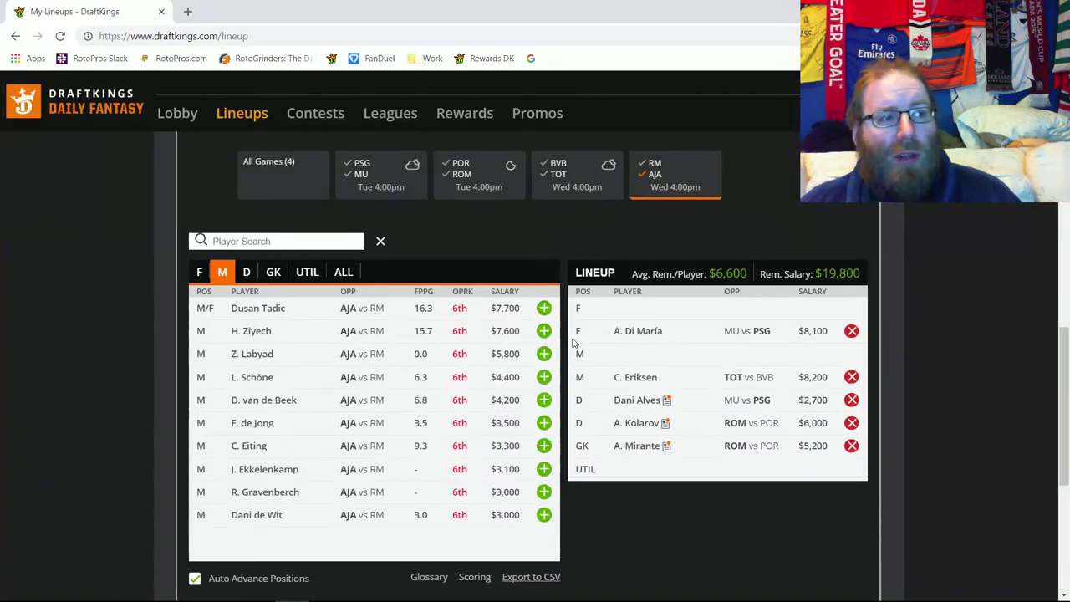
Try H. Ziyech in the first midfield slot and replace him with Dusan Tadic
{"action": "left_click", "coordinate": [544, 331]}
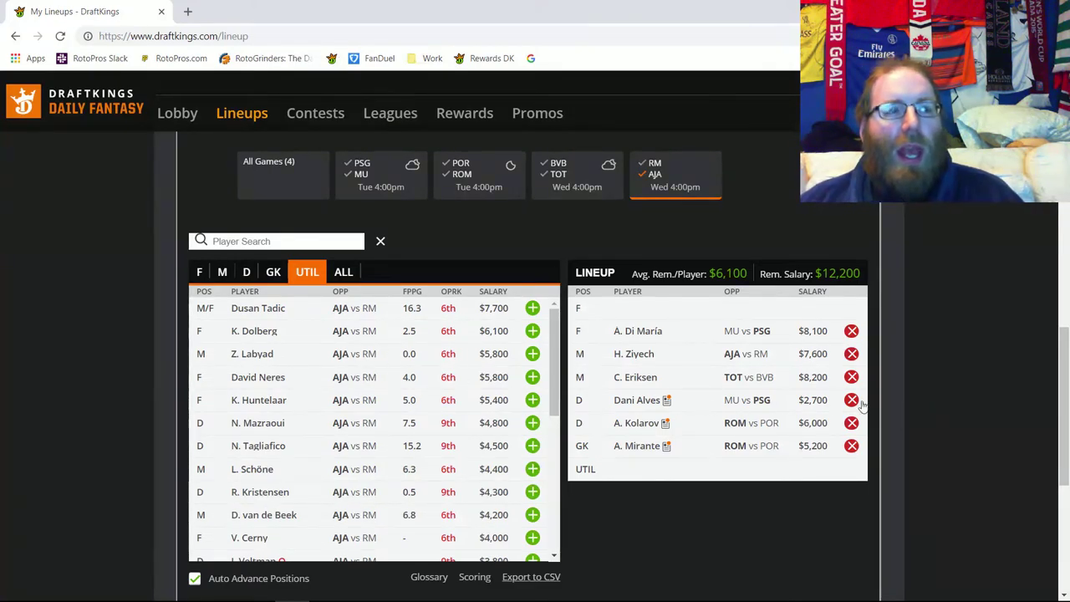
{"action": "left_click", "coordinate": [851, 353]}
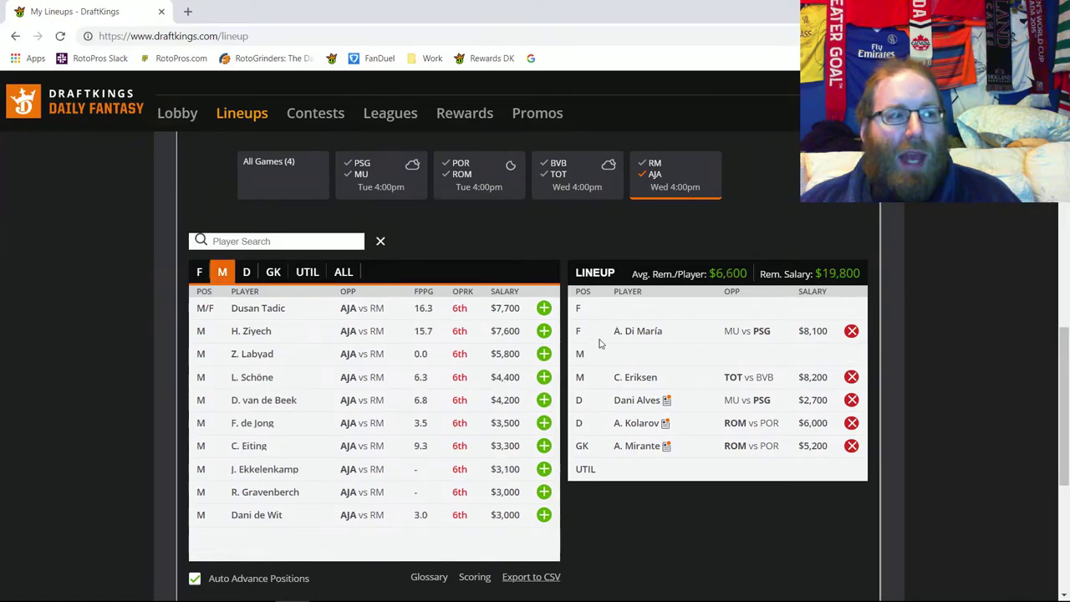
{"action": "left_click", "coordinate": [533, 308]}
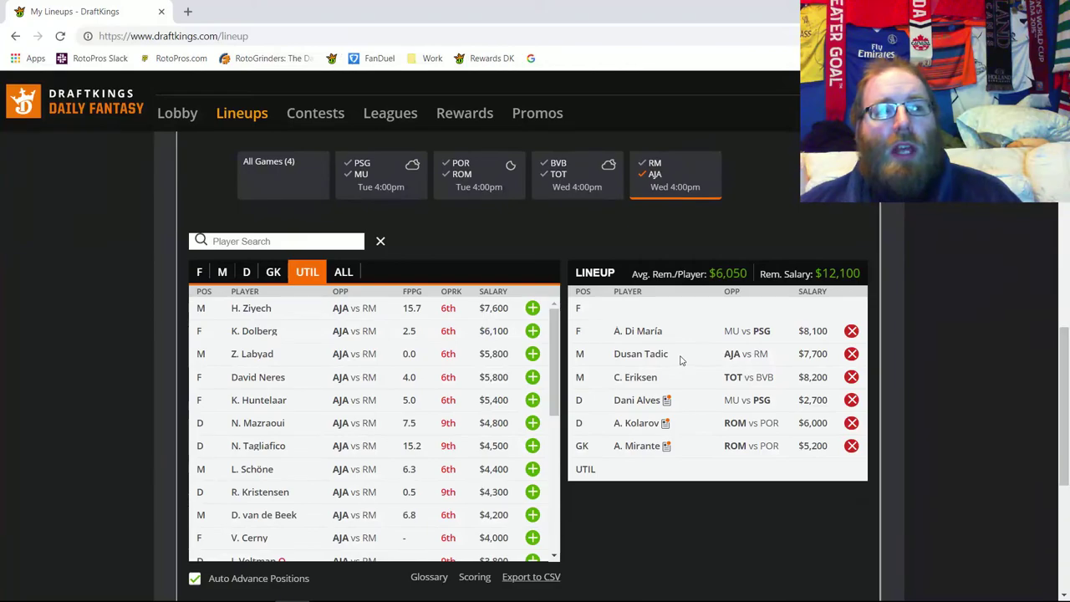
Check Dusan Tadic's season stats and 10-game log
{"action": "left_click", "coordinate": [658, 359]}
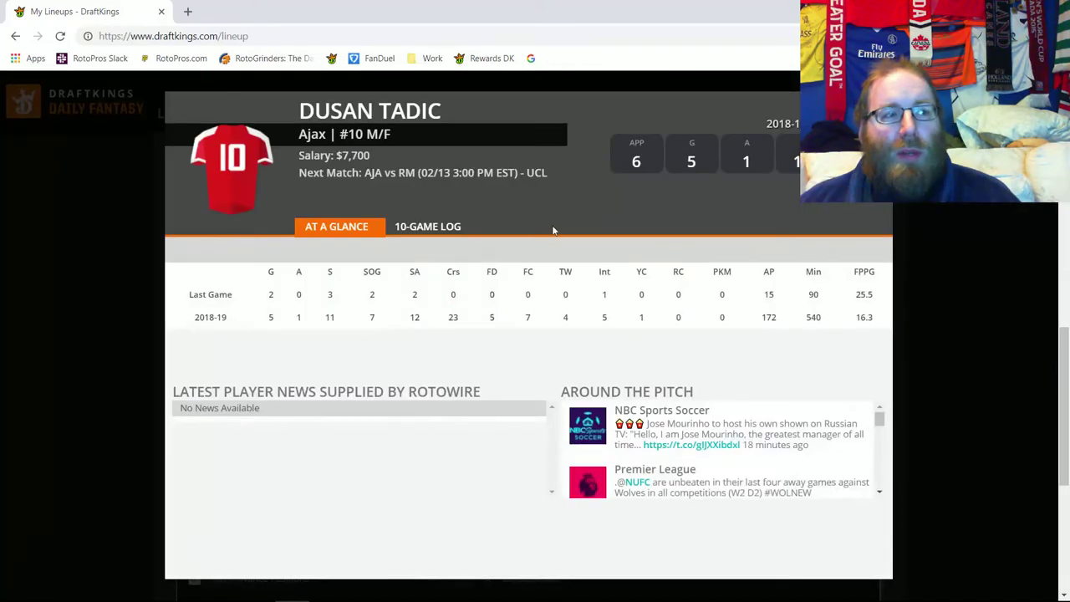
{"action": "left_click", "coordinate": [448, 233]}
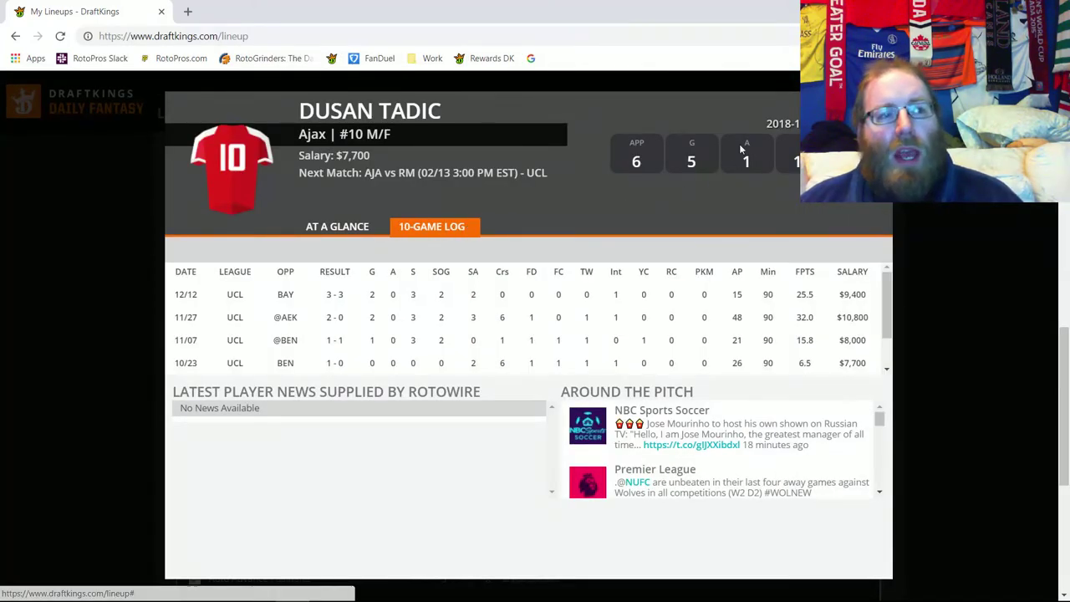
{"action": "key", "text": "Escape"}
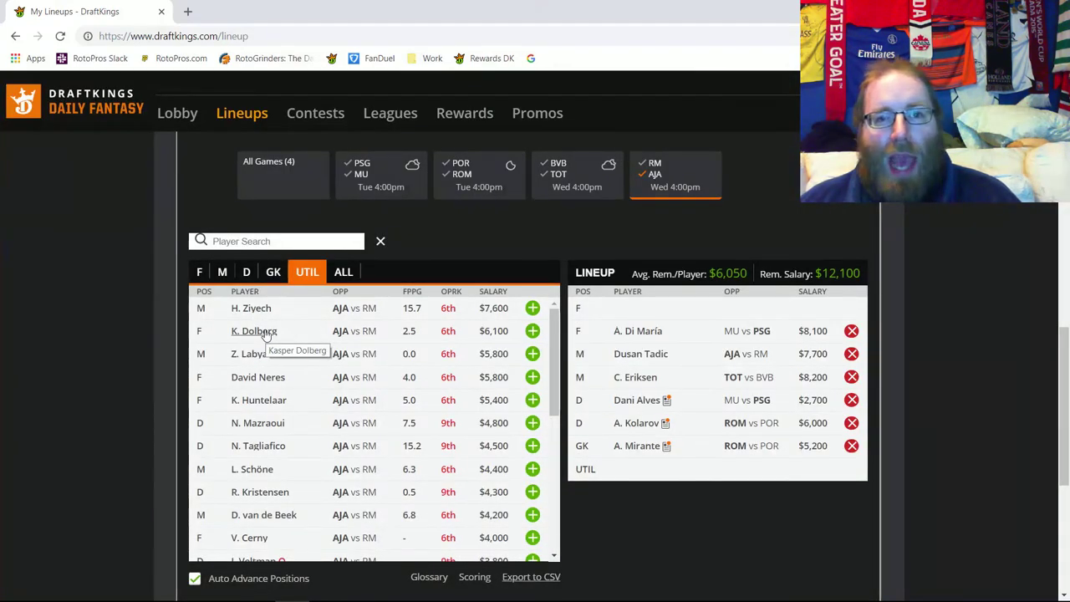
Switch the player pool from AJA to RM and replace Dusan Tadic with Toni Kroos in the first midfield slot
{"action": "left_click", "coordinate": [656, 173]}
{"action": "left_click", "coordinate": [655, 163]}
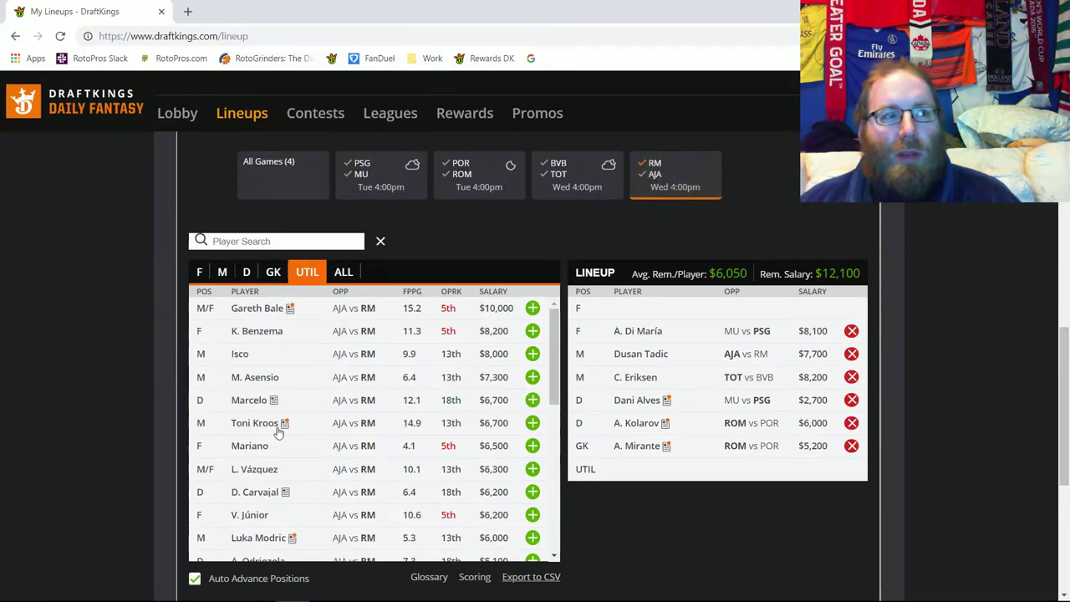
{"action": "left_click", "coordinate": [247, 274]}
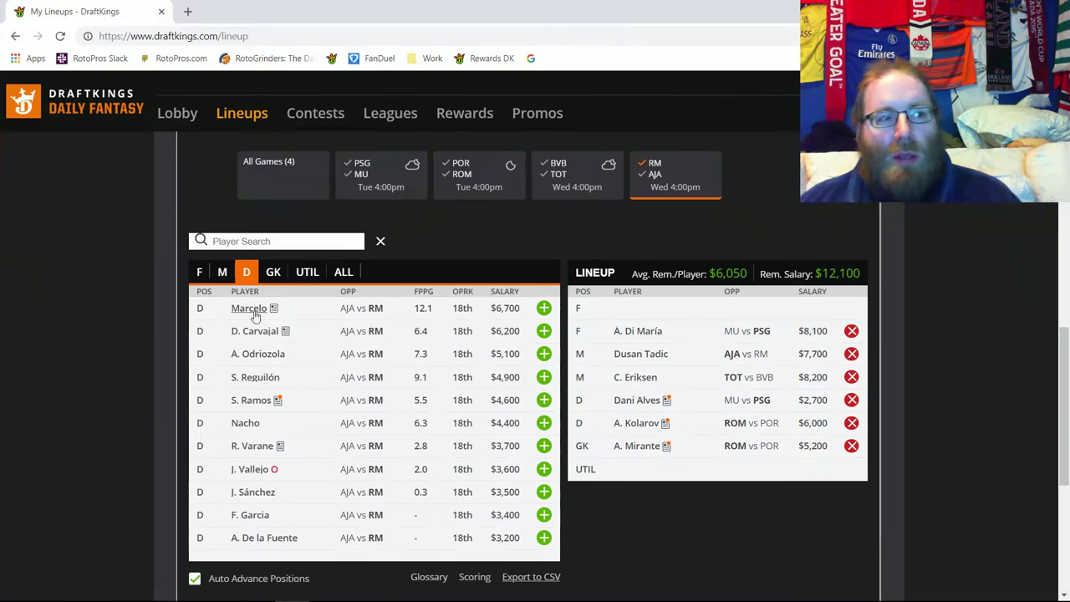
{"action": "left_click", "coordinate": [852, 355]}
{"action": "left_click", "coordinate": [247, 270]}
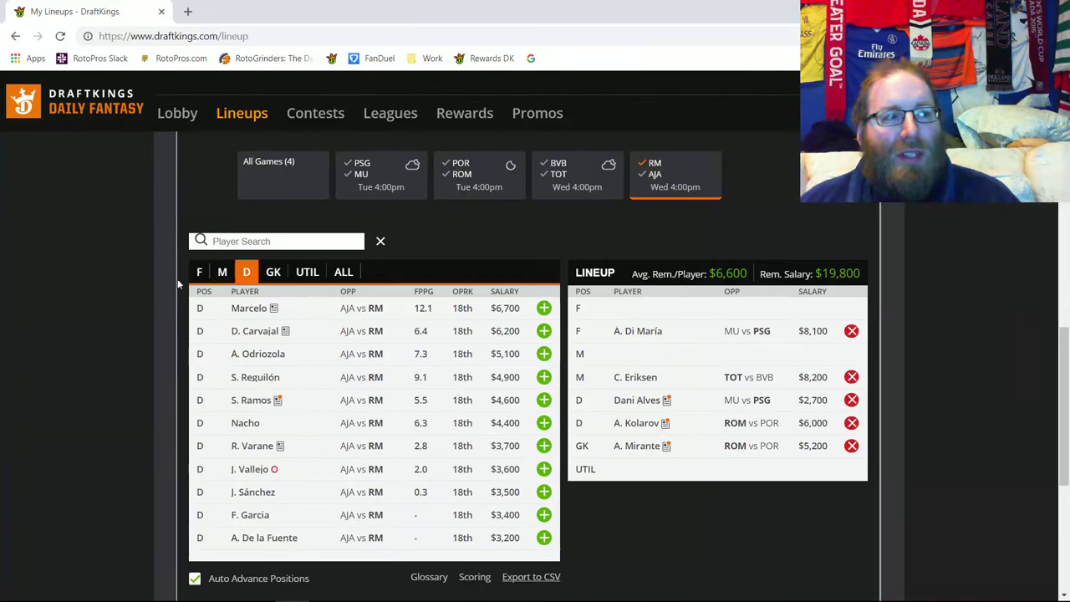
{"action": "left_click", "coordinate": [223, 272]}
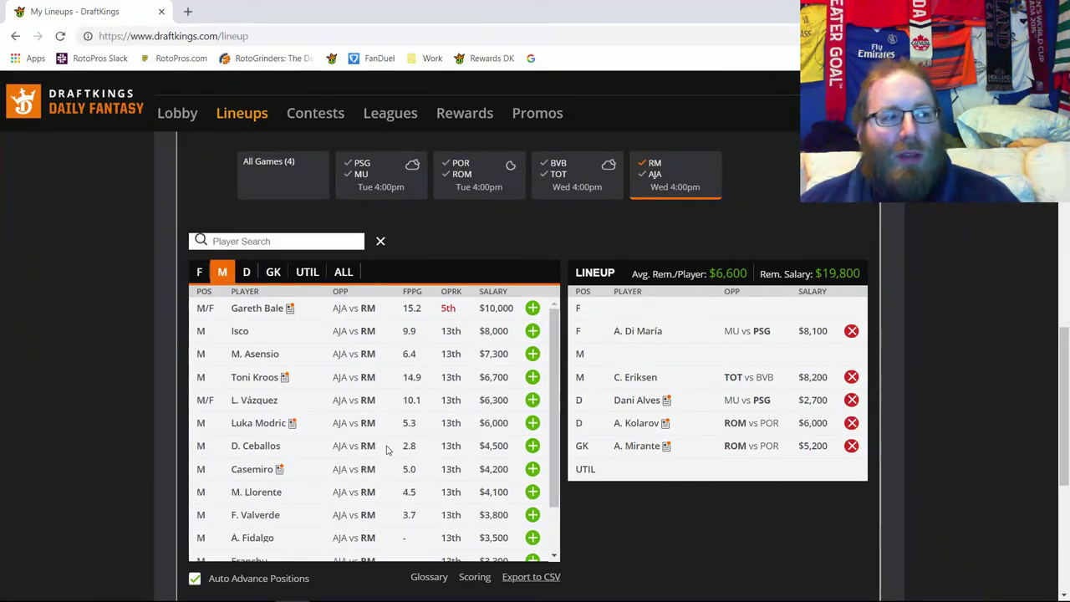
{"action": "left_click", "coordinate": [533, 377]}
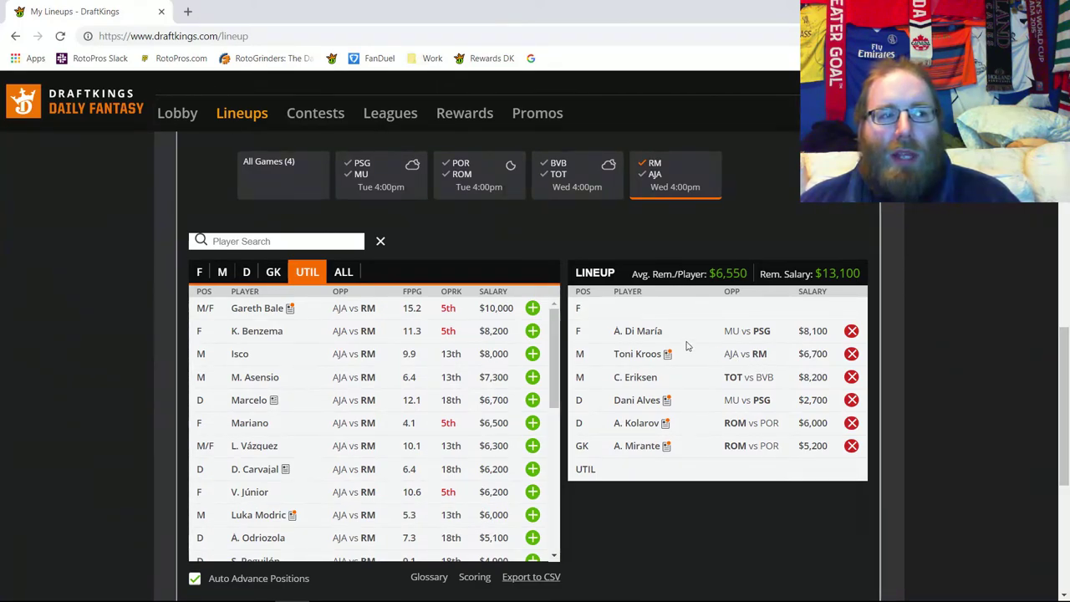
Check Toni Kroos's season stats and 10-game log
{"action": "left_click", "coordinate": [222, 272]}
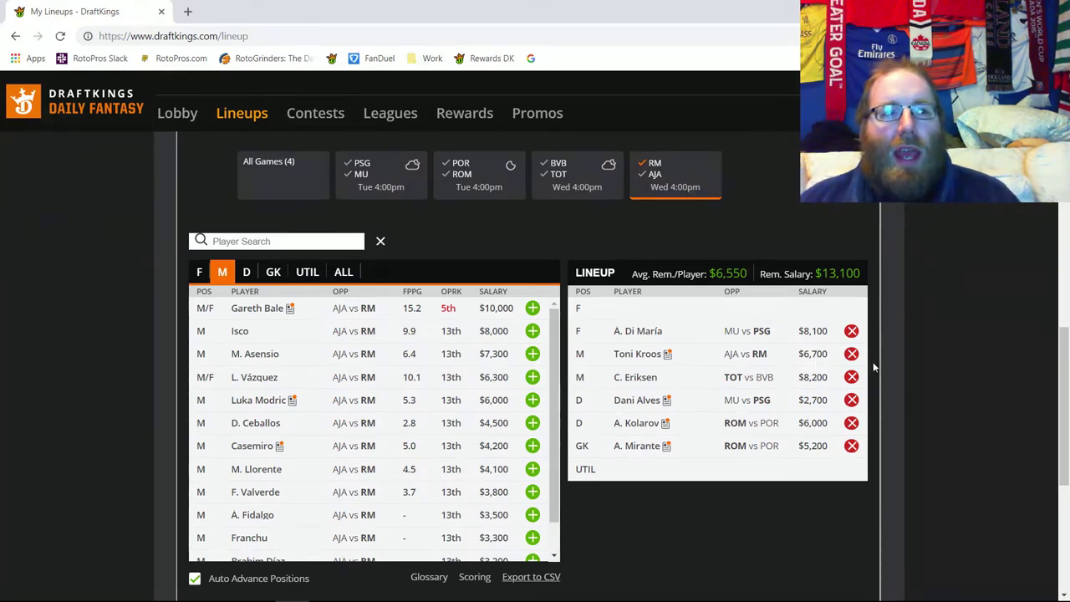
{"action": "left_click", "coordinate": [659, 358]}
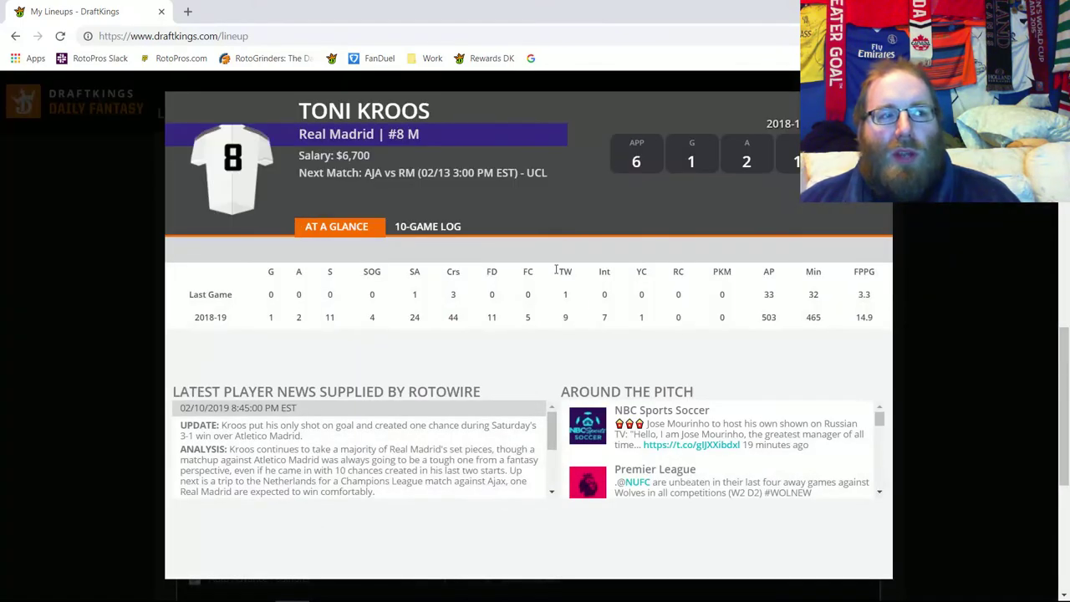
{"action": "left_click", "coordinate": [419, 227]}
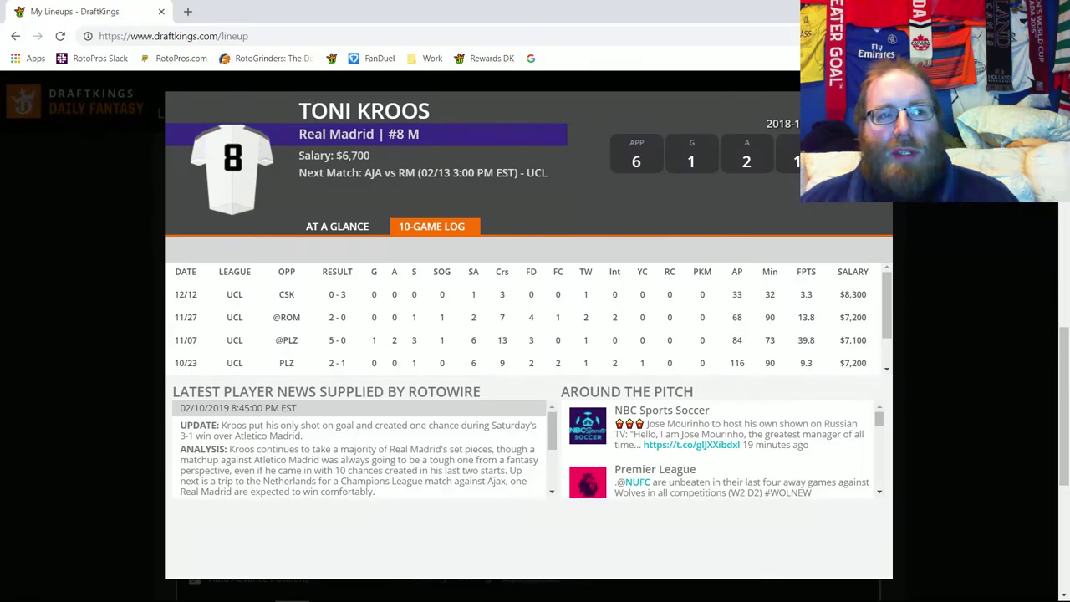
{"action": "key", "text": "Escape"}
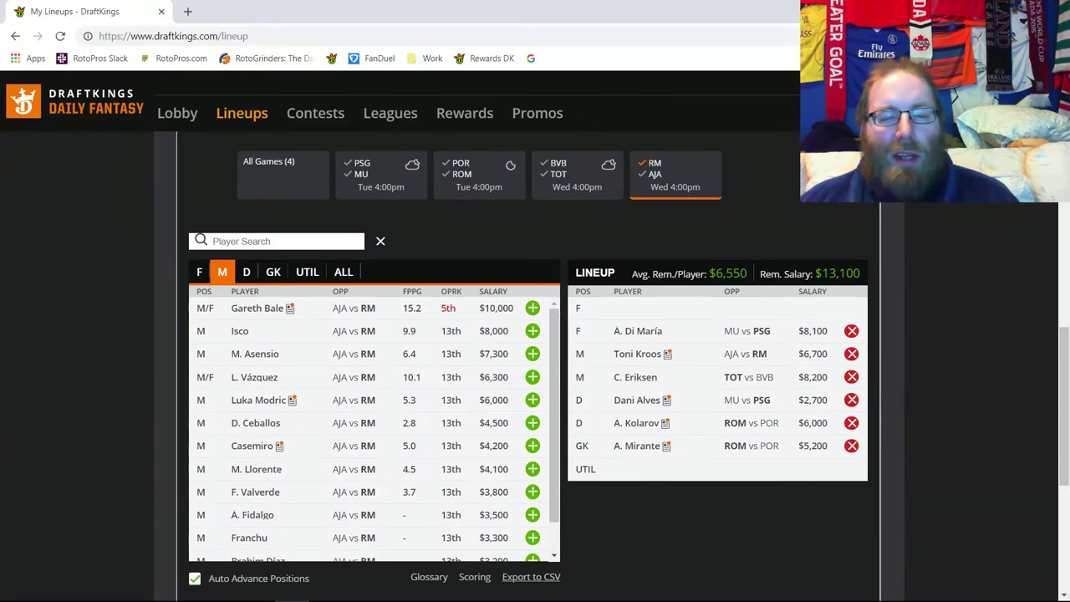
Examine RM forward Gareth Bale's season stats, latest news and 10-game log
{"action": "left_click", "coordinate": [665, 174]}
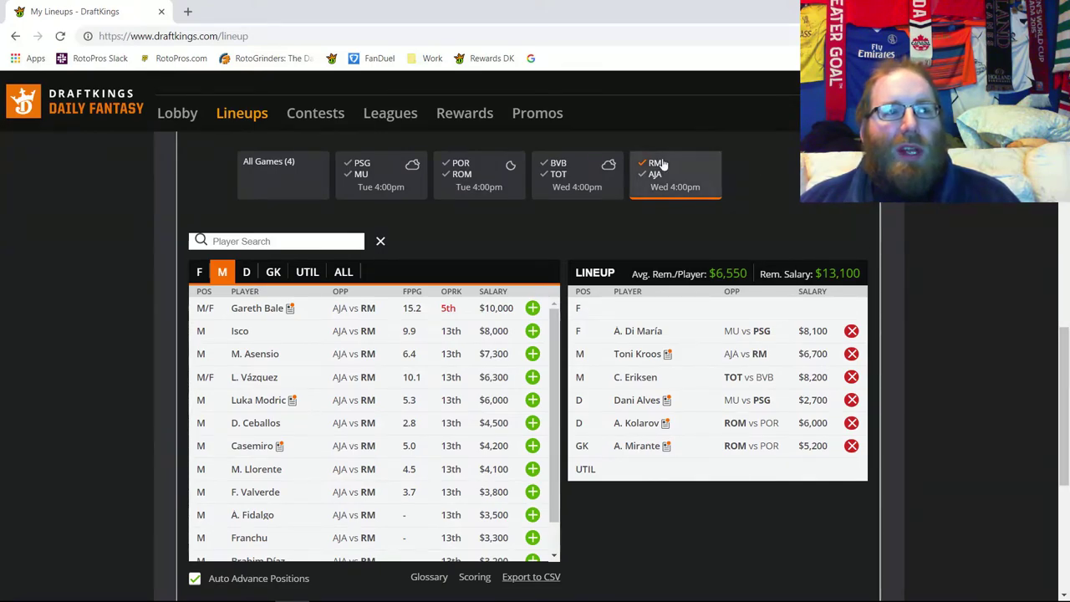
{"action": "left_click", "coordinate": [199, 271]}
{"action": "left_click", "coordinate": [262, 309]}
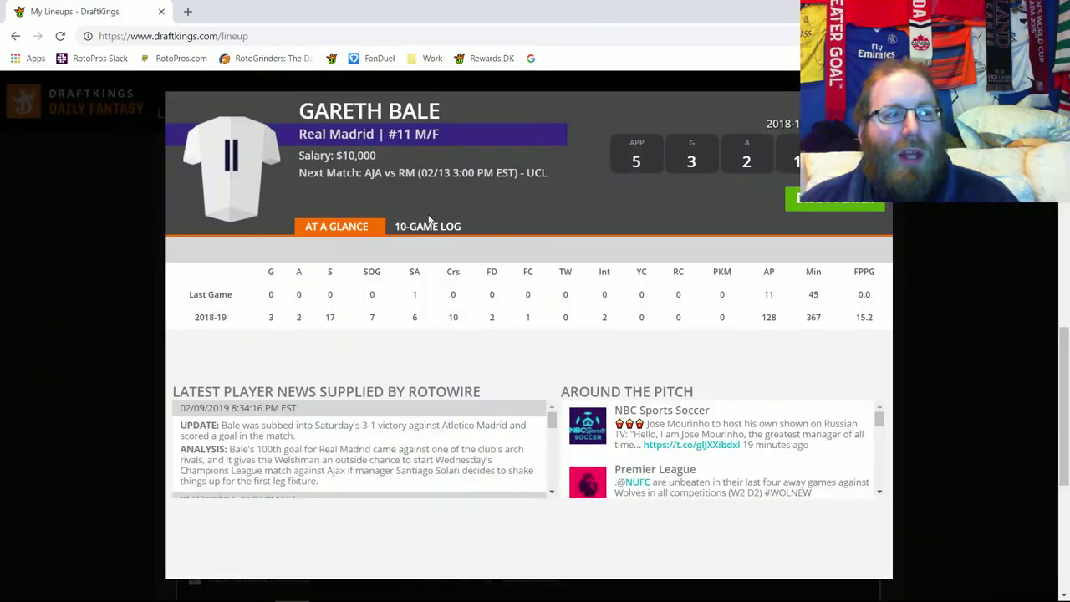
{"action": "left_click", "coordinate": [428, 225]}
{"action": "key", "text": "Escape"}
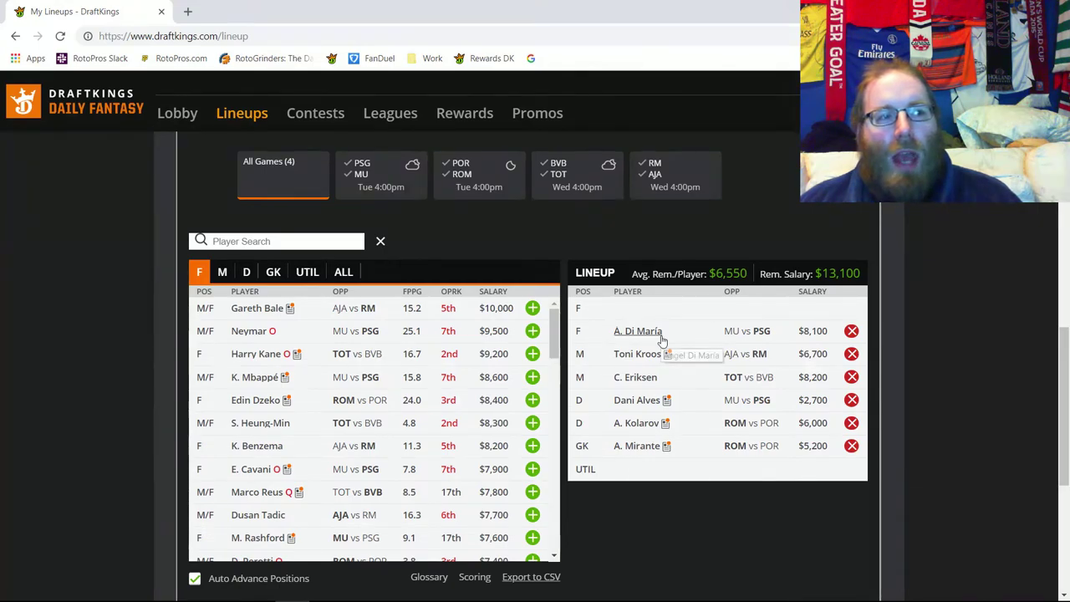
Limit the forward pool to AJA players
{"action": "left_click", "coordinate": [657, 171]}
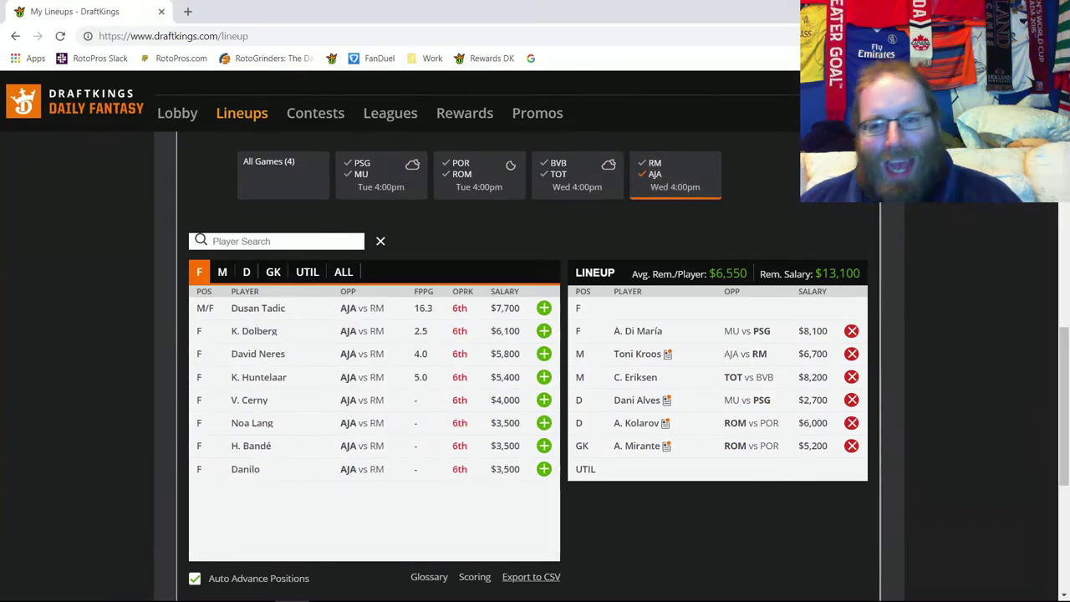